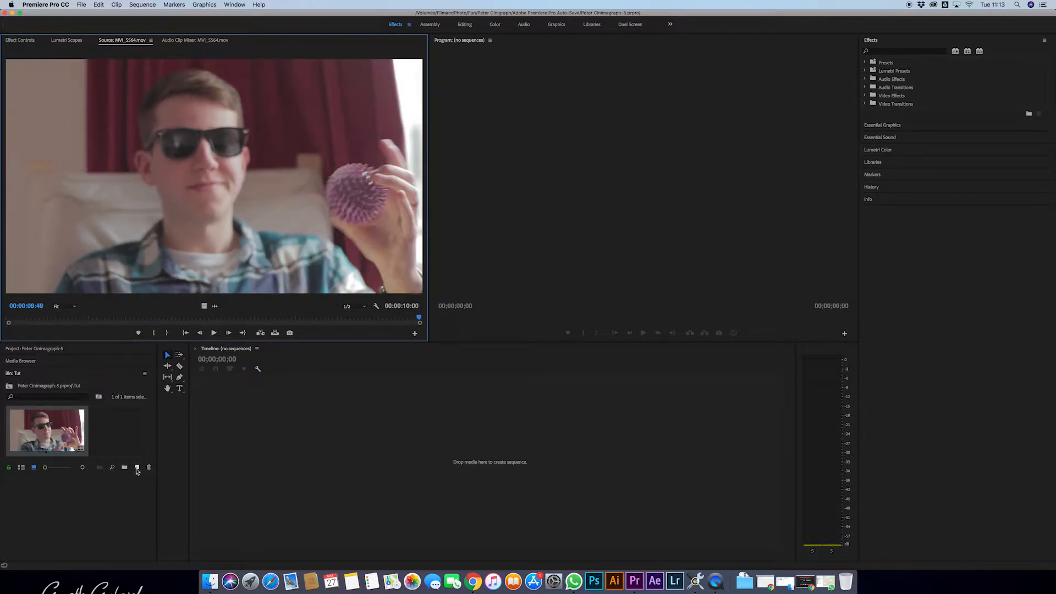
Create a new sequence from the custom Instagram 4x5 Verticle preset with a 1080 by 1350 frame size.
click(137, 468)
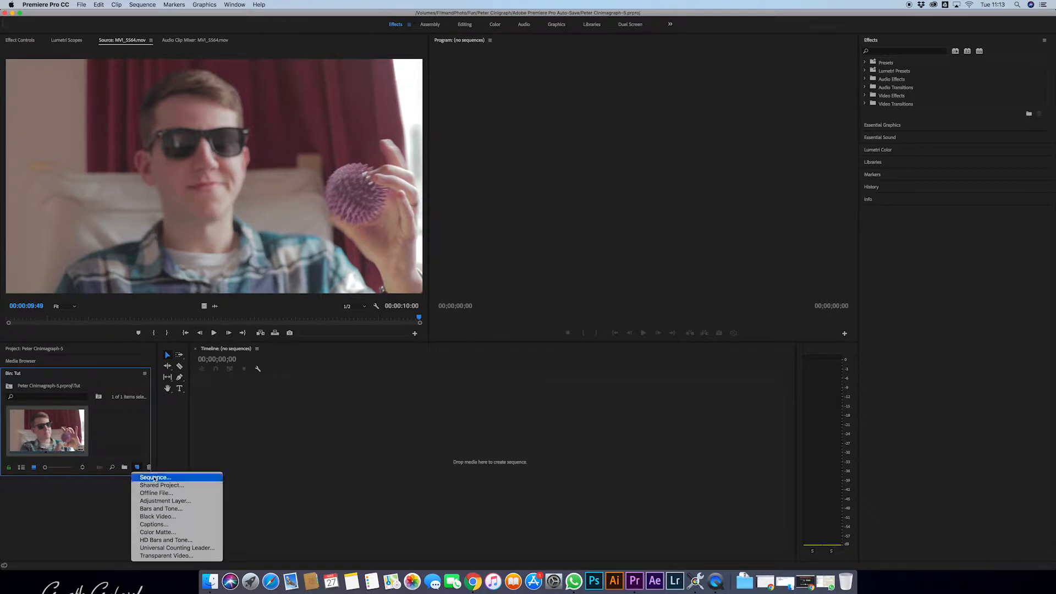
click(155, 478)
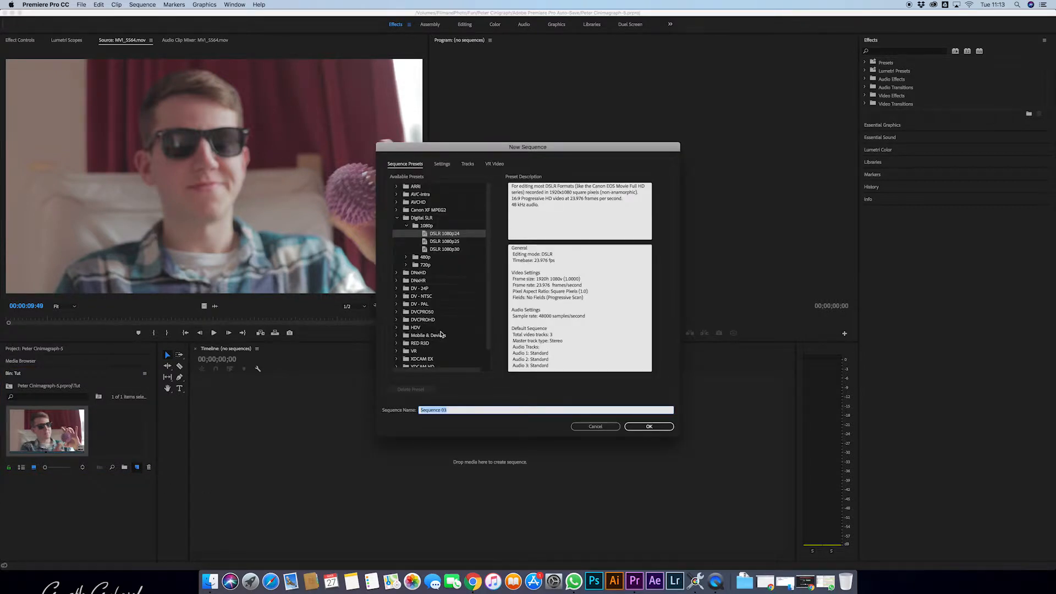
scroll(439, 336, down, 2)
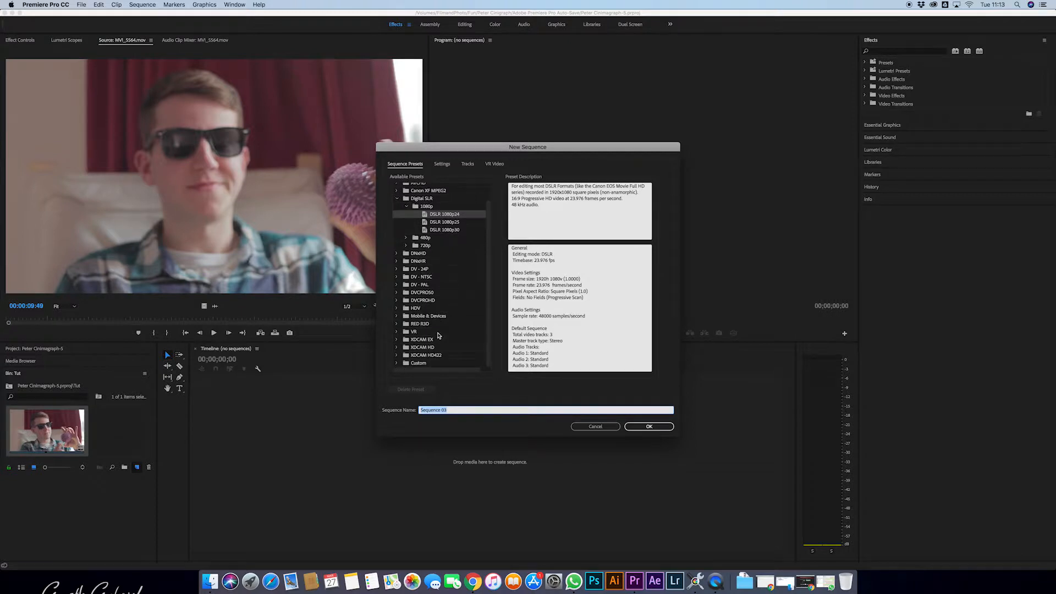
click(396, 364)
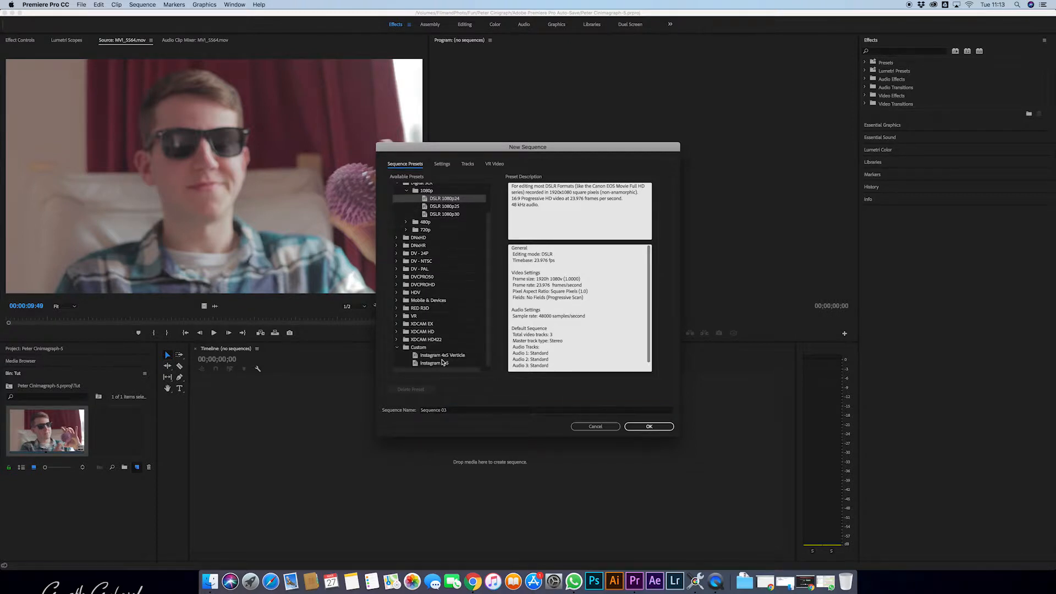
click(448, 356)
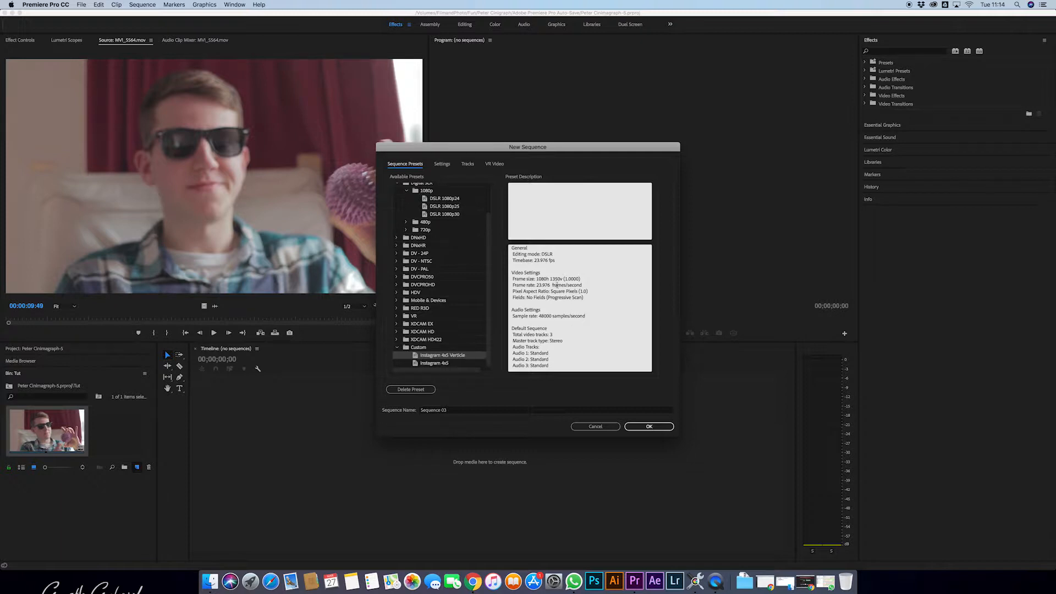
drag(538, 279, 562, 279)
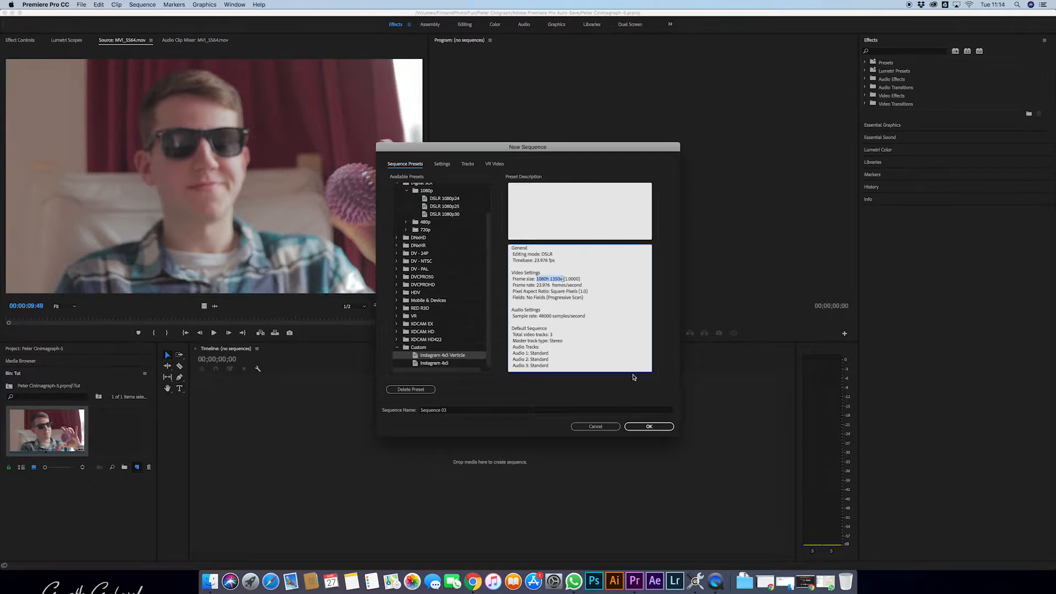
click(650, 427)
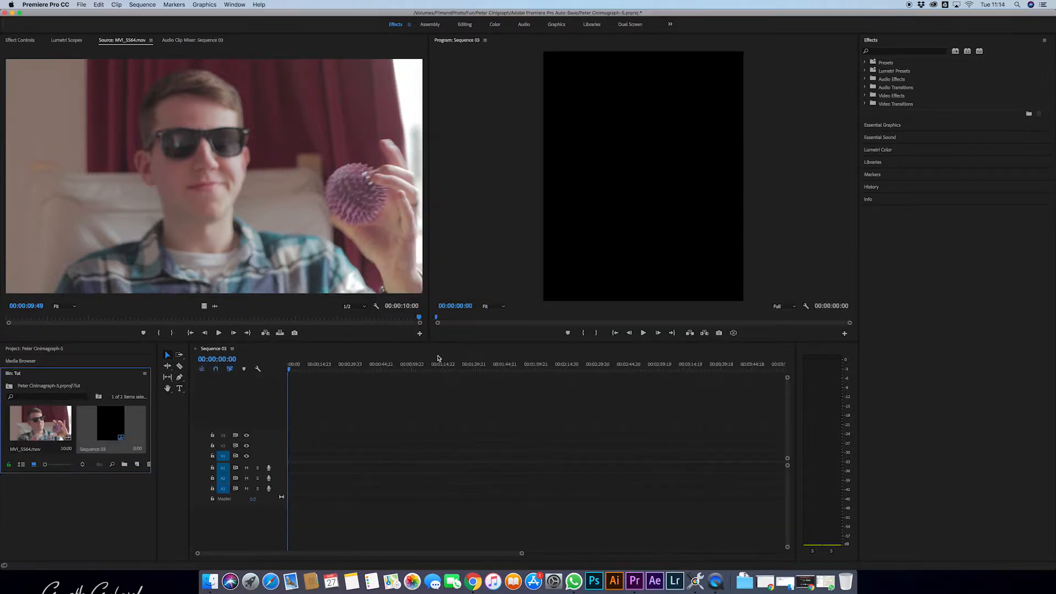
Reinterpret the MVI_5564.mov footage in the bin so it assumes a custom frame rate instead of the file's rate.
right_click(35, 422)
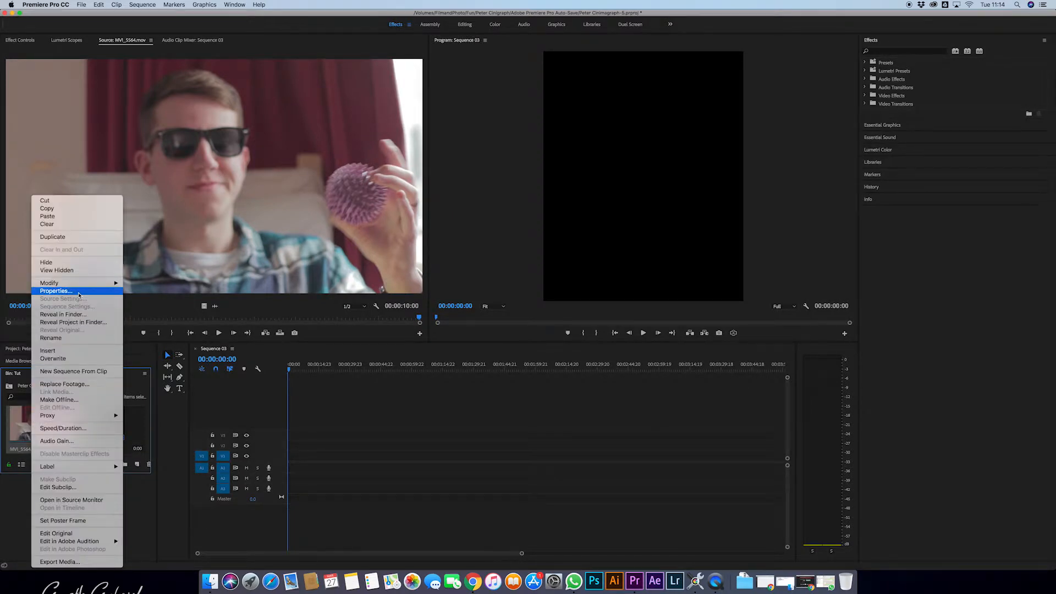
mouse_move(110, 284)
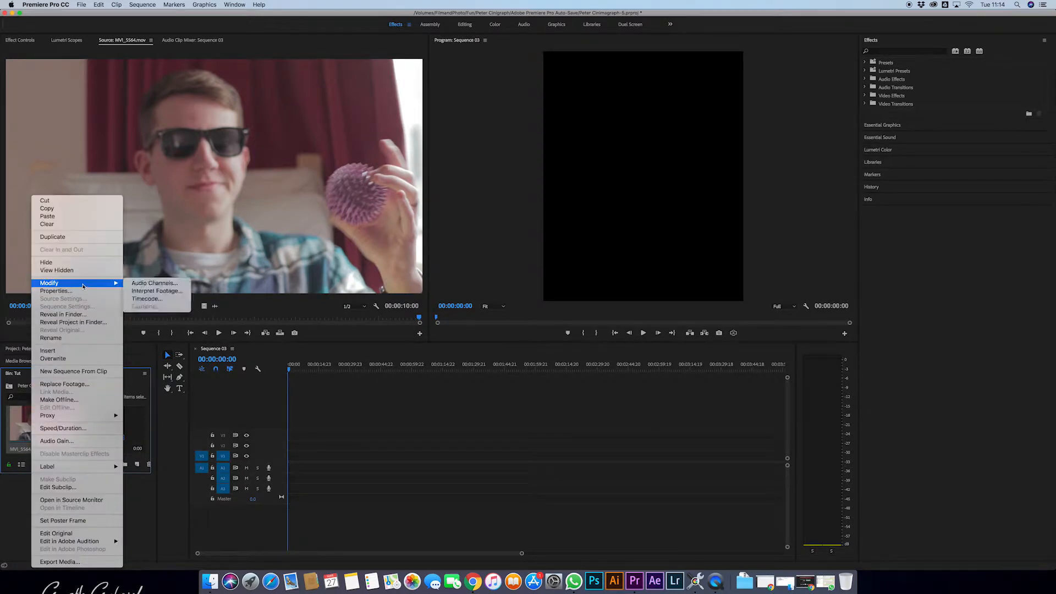
click(146, 292)
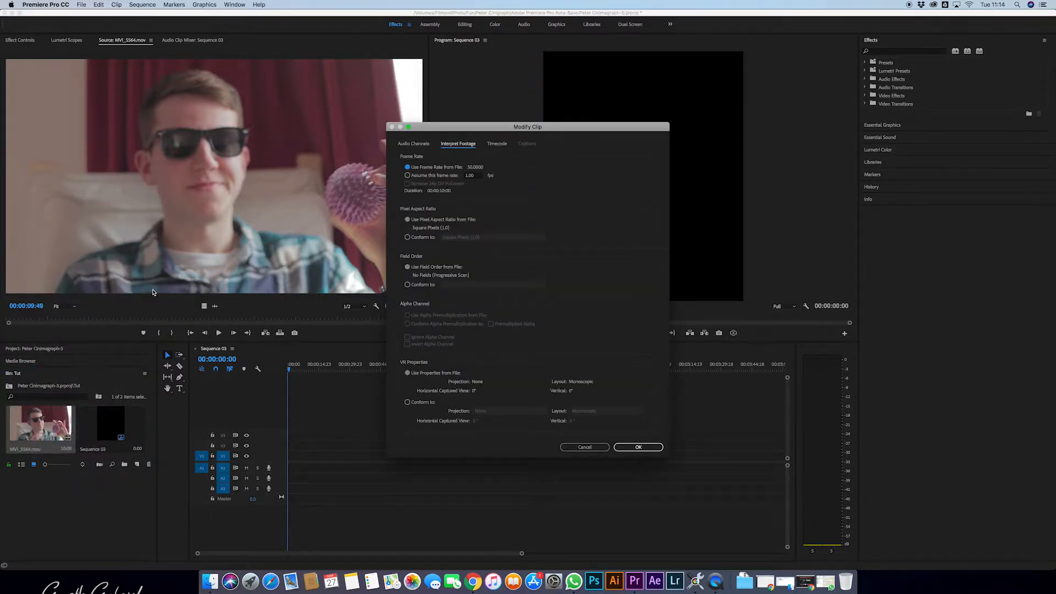
click(472, 176)
click(641, 447)
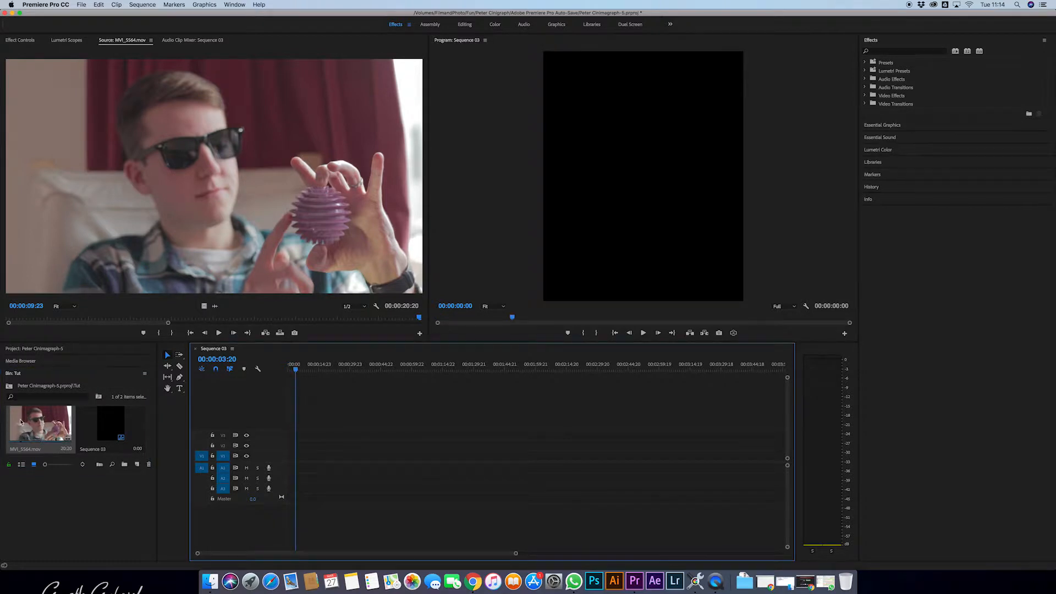
Place MVI_5564.mov at the start of track V1, keeping the existing sequence settings.
drag(21, 422, 295, 458)
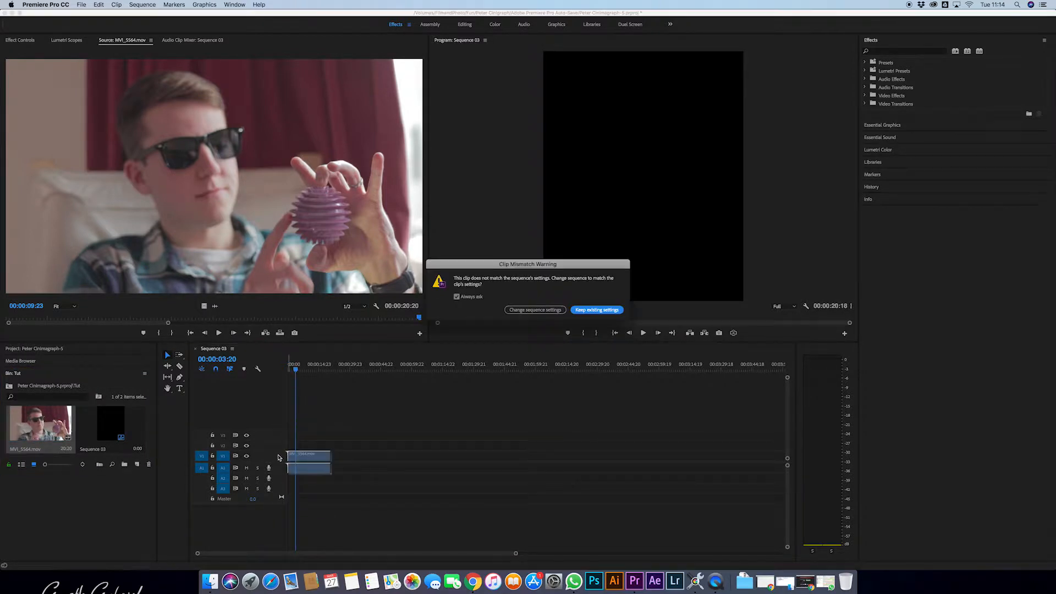
click(590, 311)
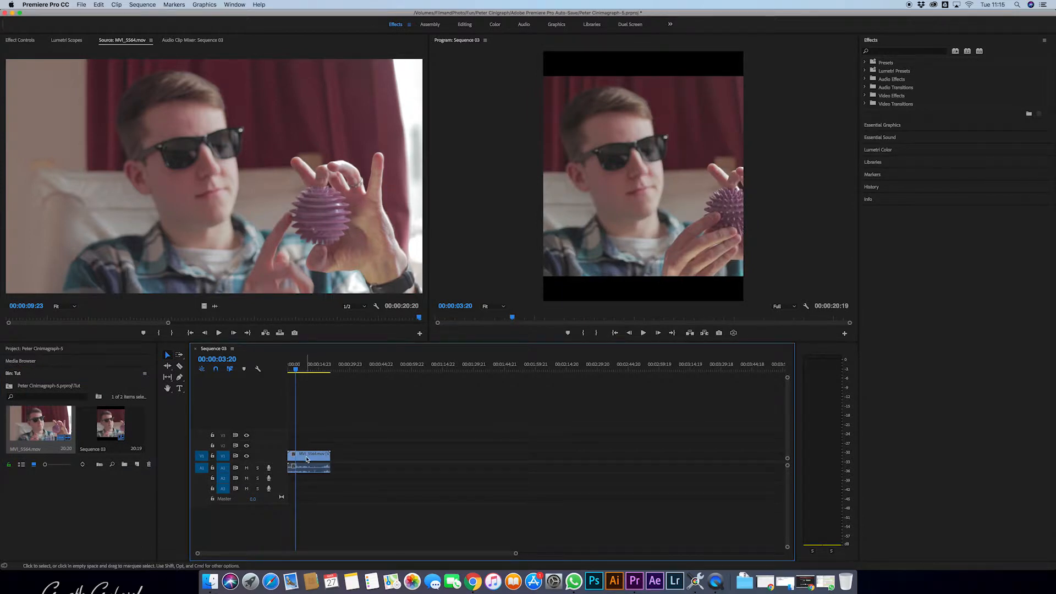
Scale the V1 clip to 127 and set its horizontal position to 230 so the ball is in frame.
click(305, 456)
click(31, 44)
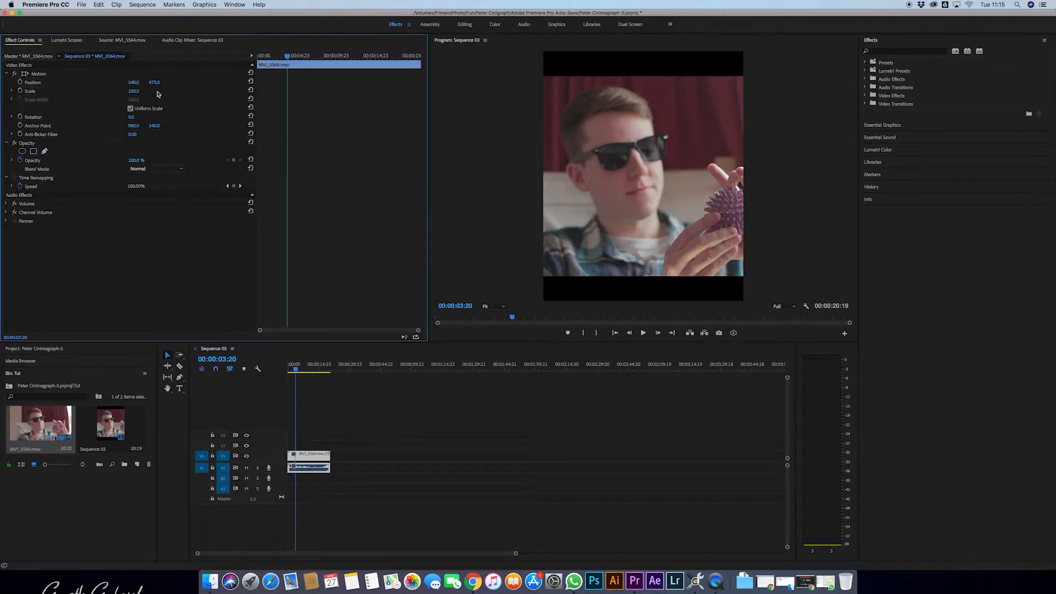
drag(133, 91, 148, 91)
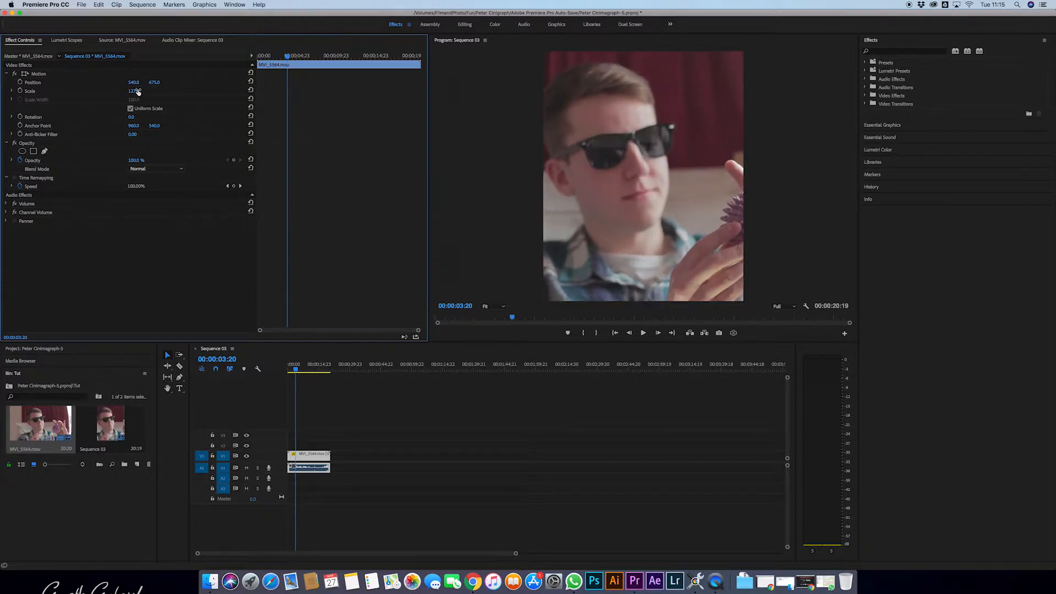
drag(134, 83, 0, 83)
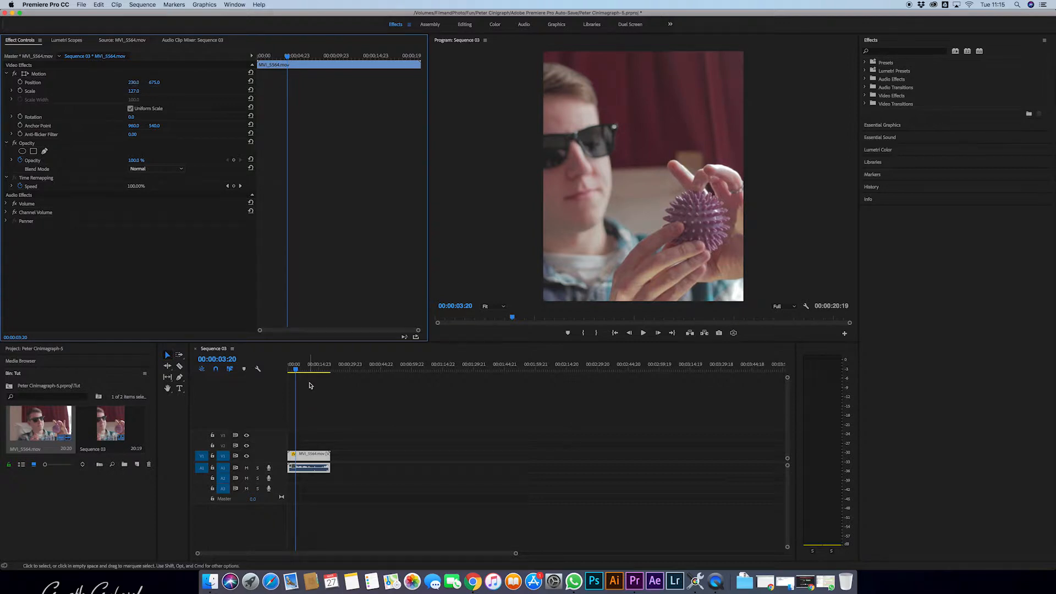
Find the still moment at 00:00:16:05 and export that frame as a JPEG imported into the project.
key(space)
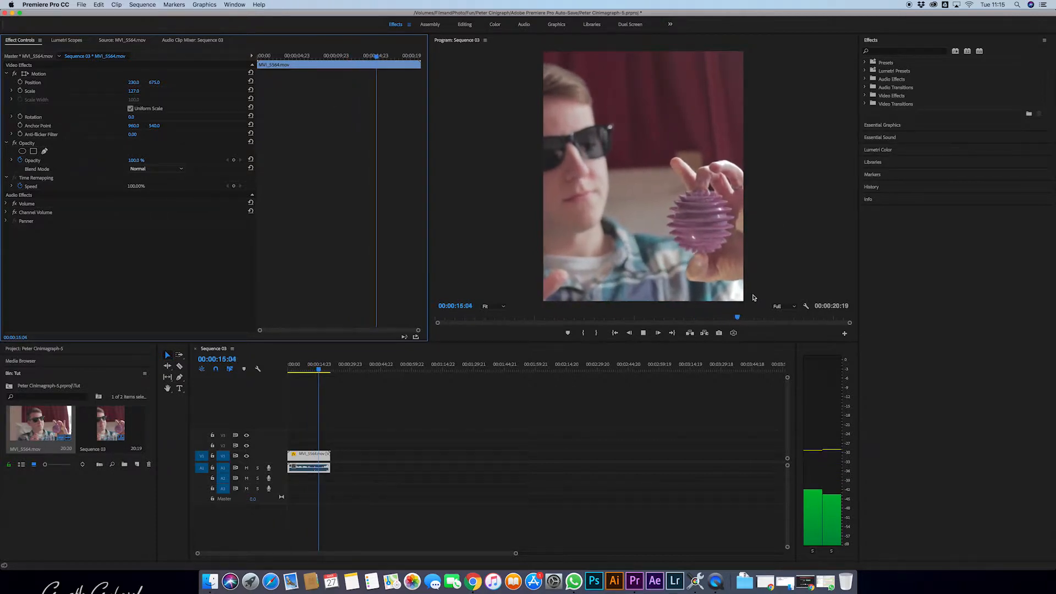
key(space)
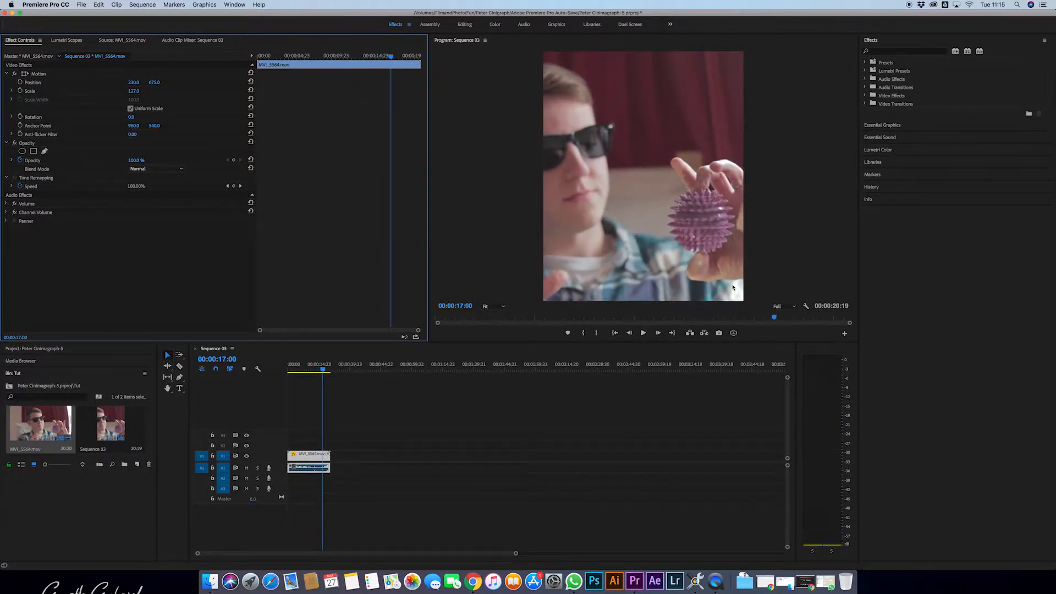
mouse_move(775, 318)
mouse_down()
mouse_move(720, 318)
mouse_move(760, 319)
mouse_up()
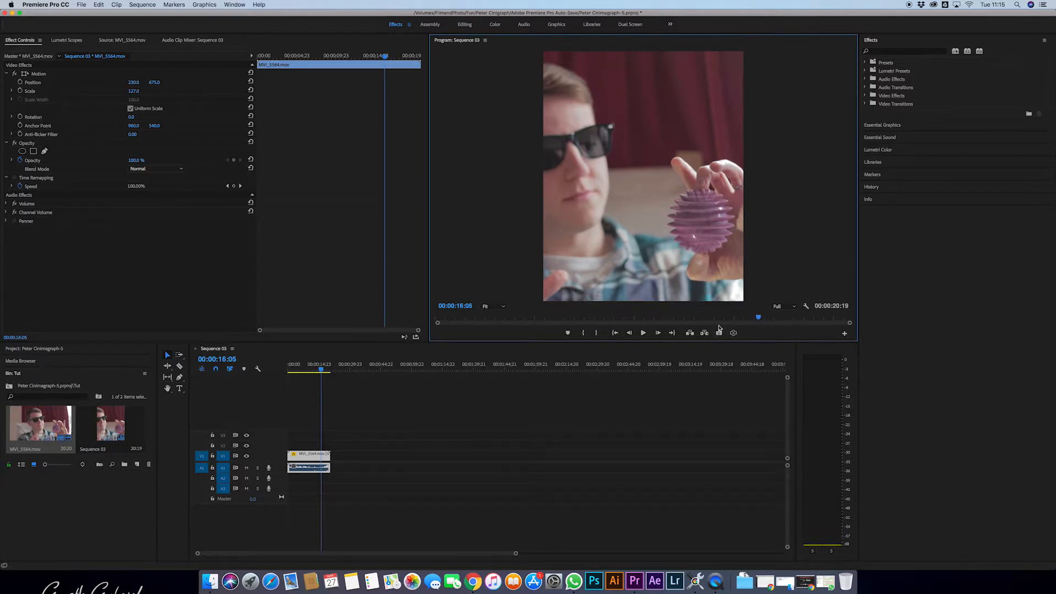
click(719, 333)
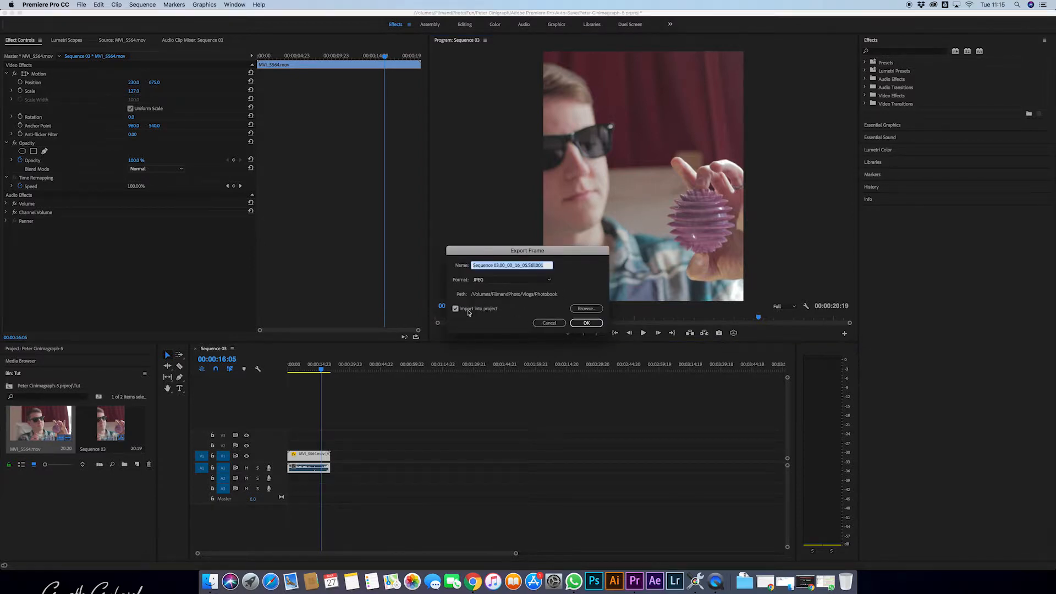
click(579, 325)
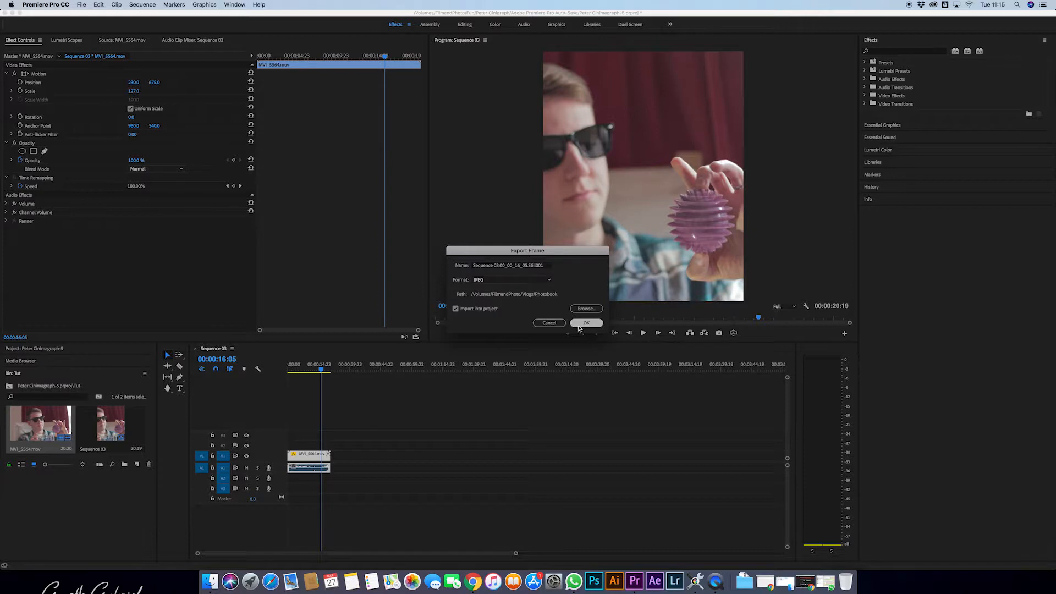
key(Return)
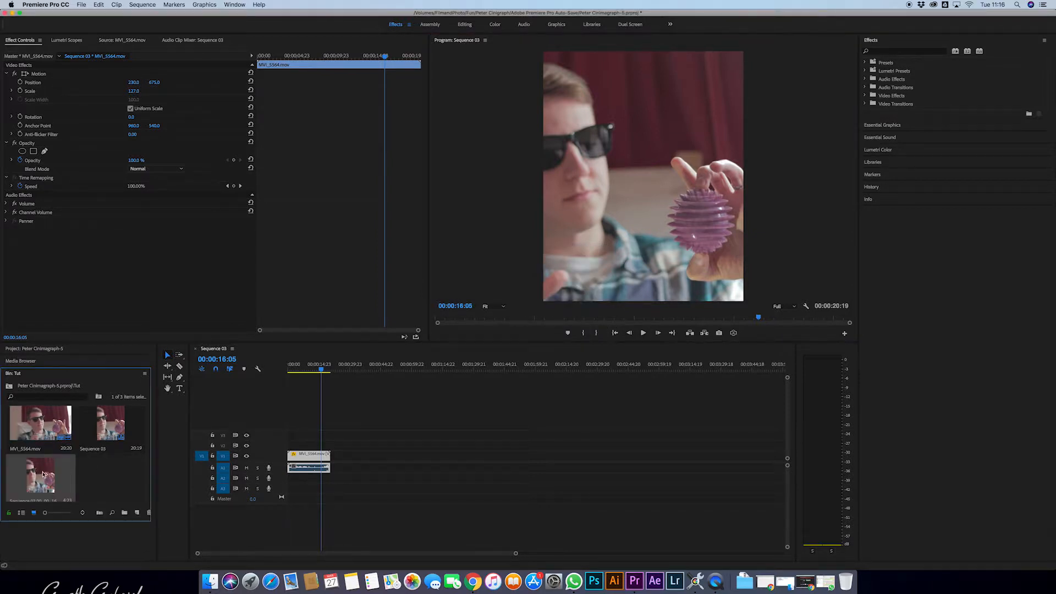
Place the exported still on track V2 over the full length of the video clip, and move the playhead to 00:00:15:19.
drag(43, 474, 281, 443)
drag(323, 369, 292, 368)
key(space)
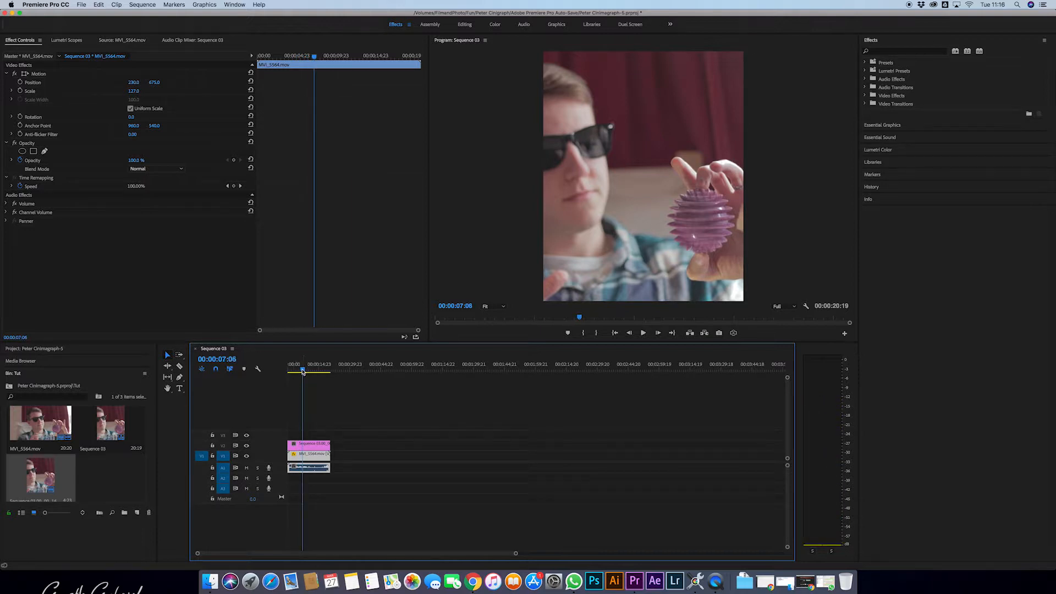
click(318, 370)
drag(318, 372, 320, 372)
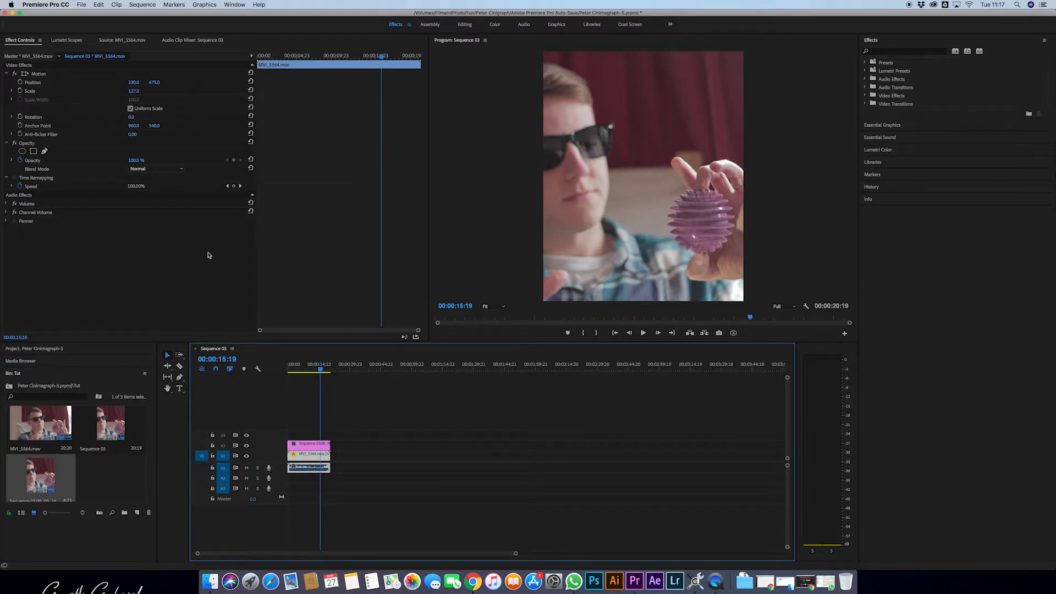
Add an ellipse opacity mask to the still on V2 and reshape it into a circle around the spiky ball.
click(306, 448)
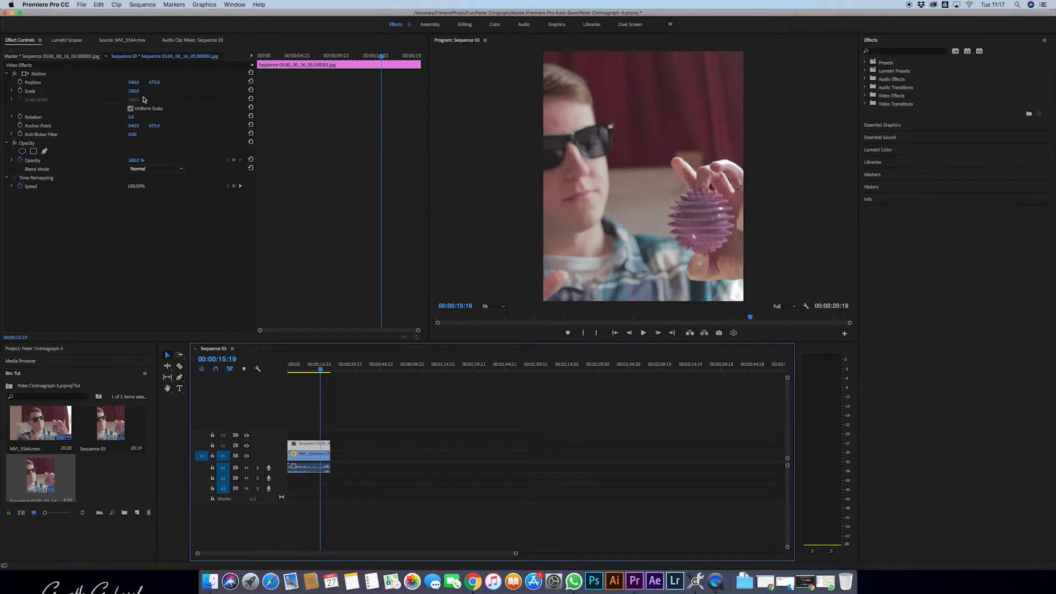
click(23, 152)
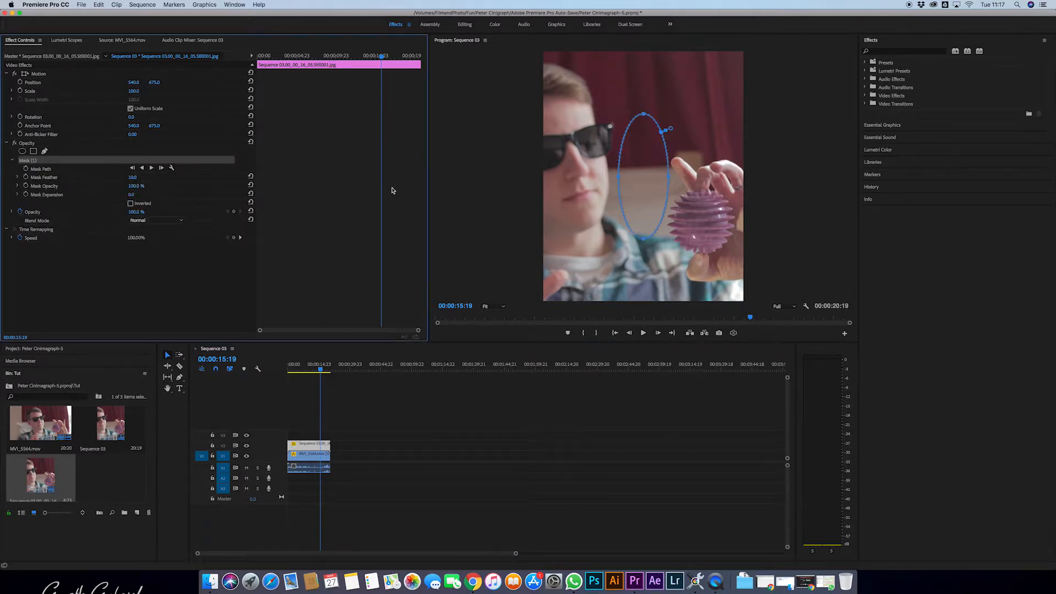
drag(671, 177, 737, 178)
drag(683, 238, 682, 267)
drag(619, 194, 659, 195)
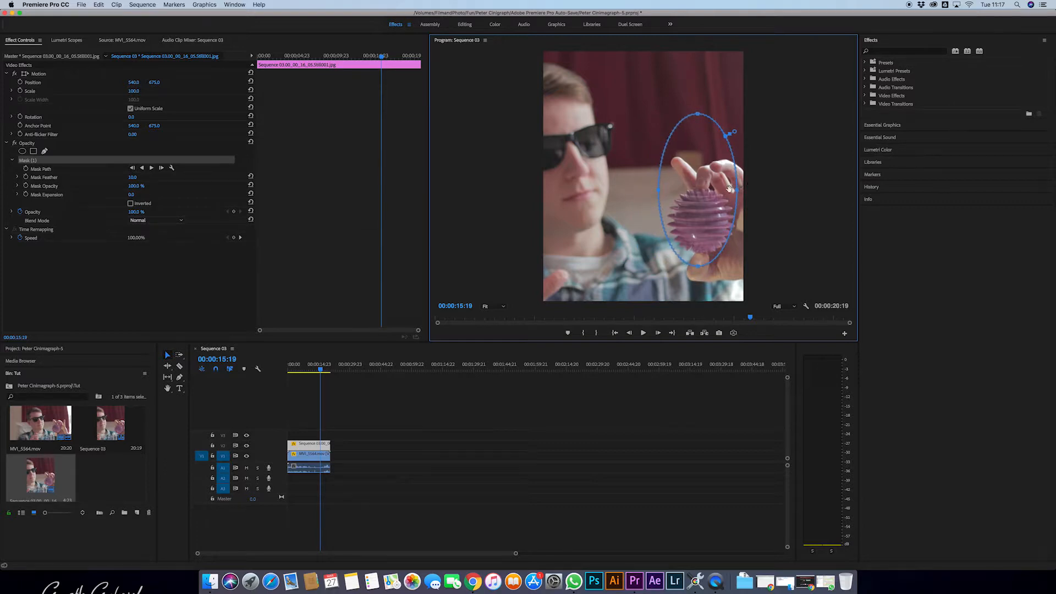
drag(738, 191, 745, 190)
drag(703, 116, 700, 175)
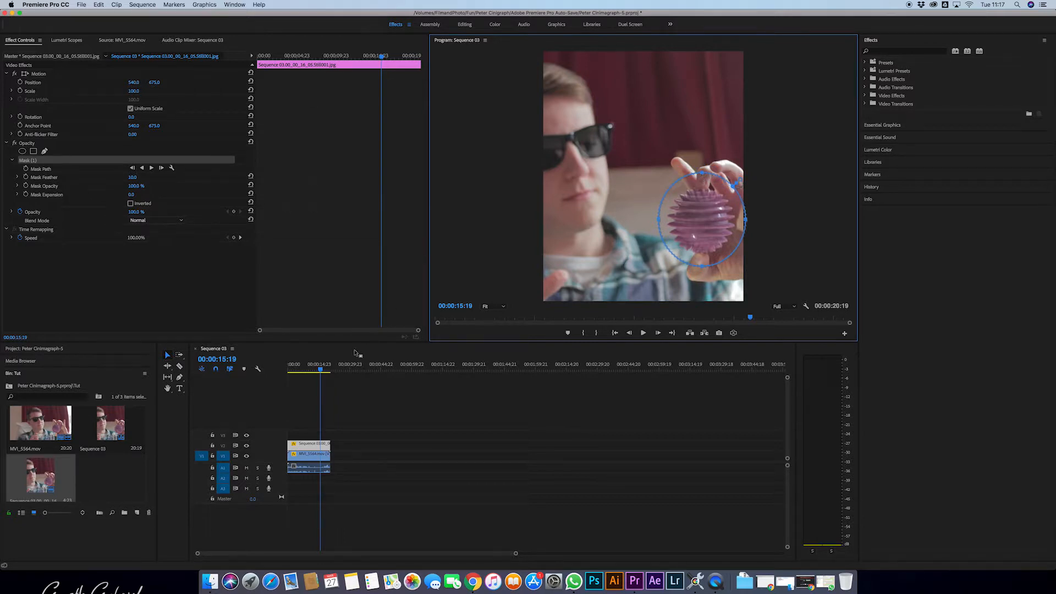
Play back the masked section, and invert the still's opacity mask so only the ball area shows the moving clip.
drag(323, 370, 297, 372)
key(space)
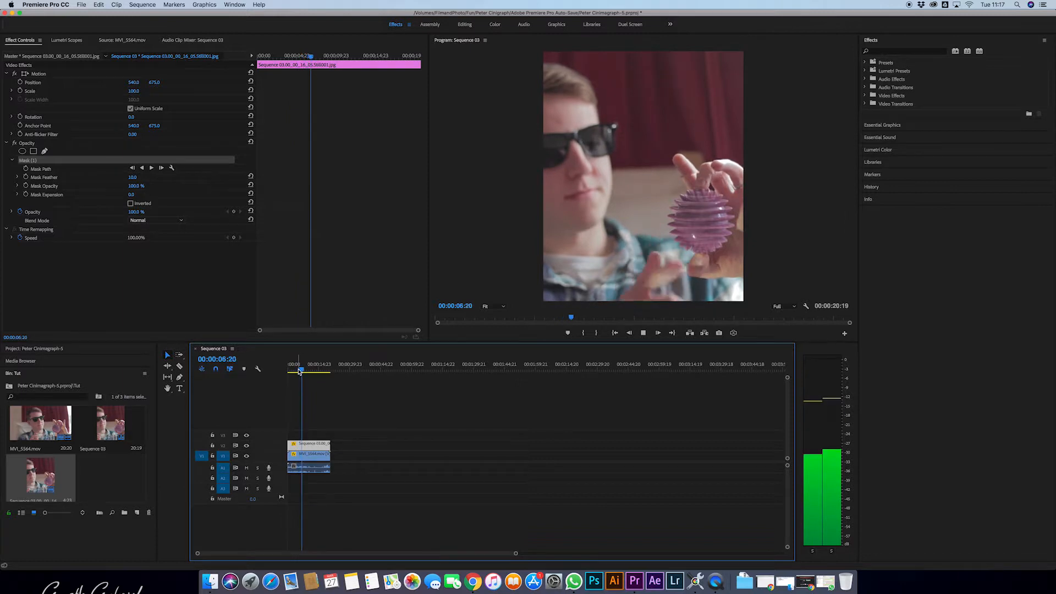
key(space)
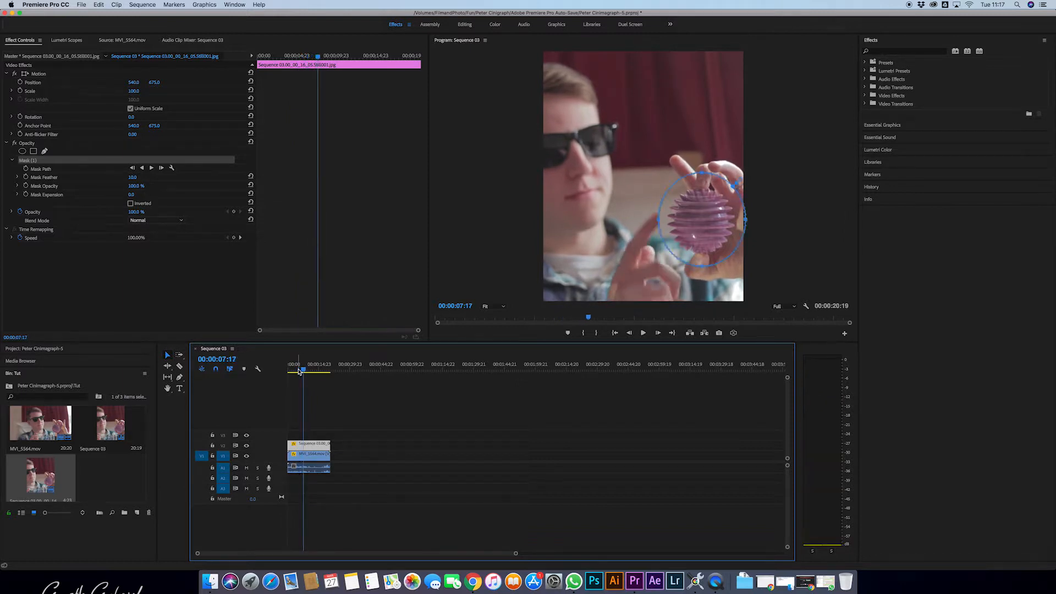
click(131, 204)
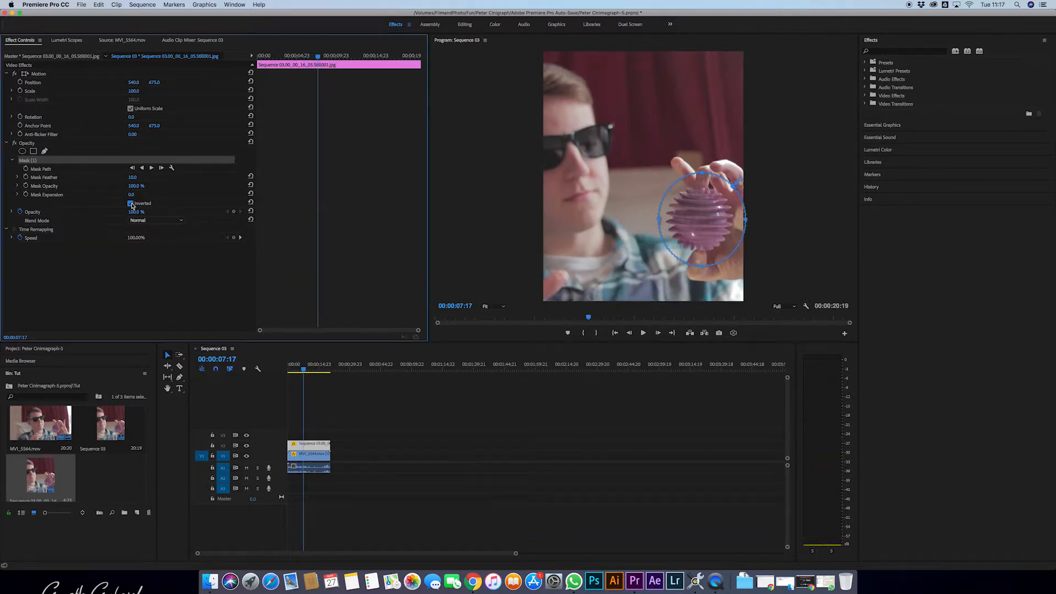
Play the sequence from 00:00:03:00 to check the motion inside the inverted mask.
click(318, 394)
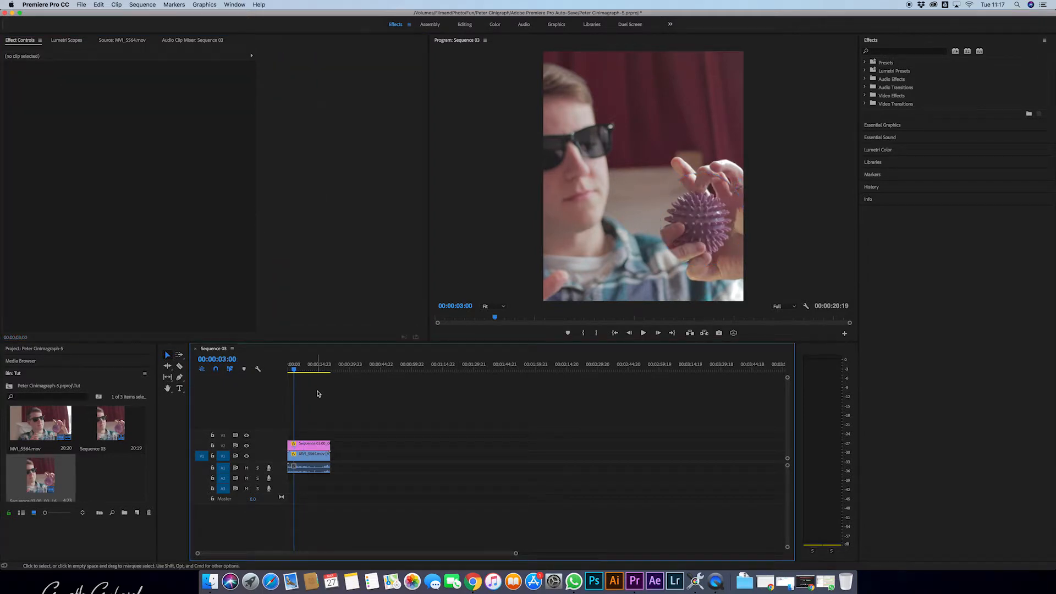
key(space)
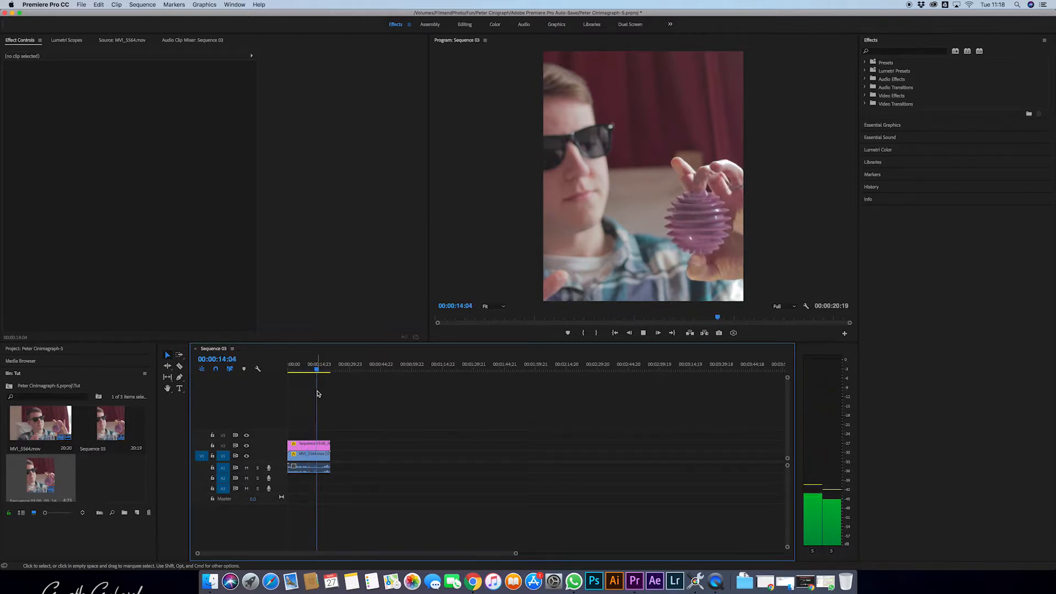
key(space)
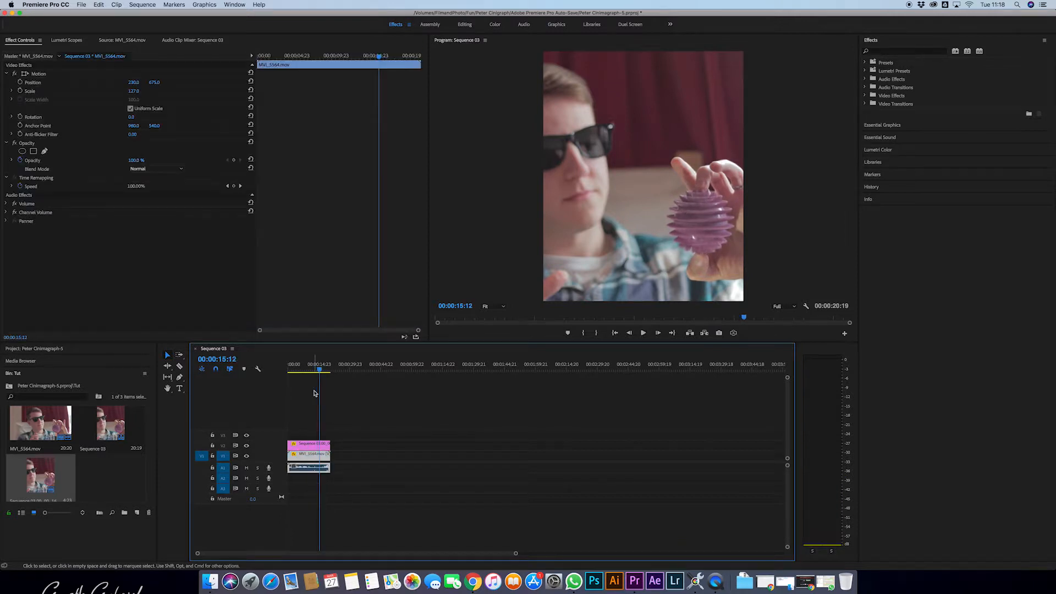
Set the mask feather of the V2 still to 18 and move the playhead to 00:00:15:19.
click(310, 443)
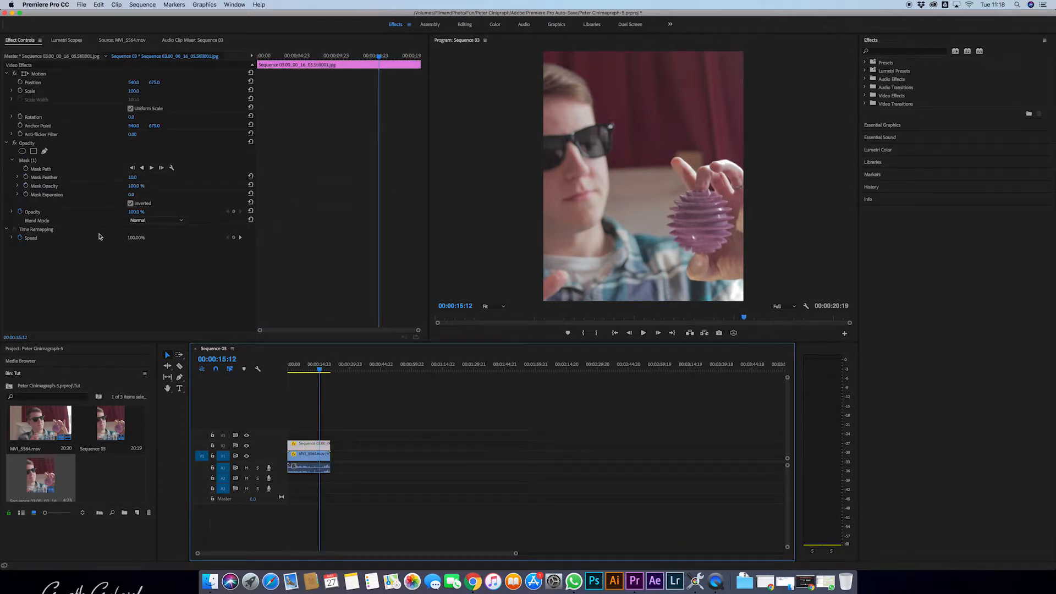
click(132, 178)
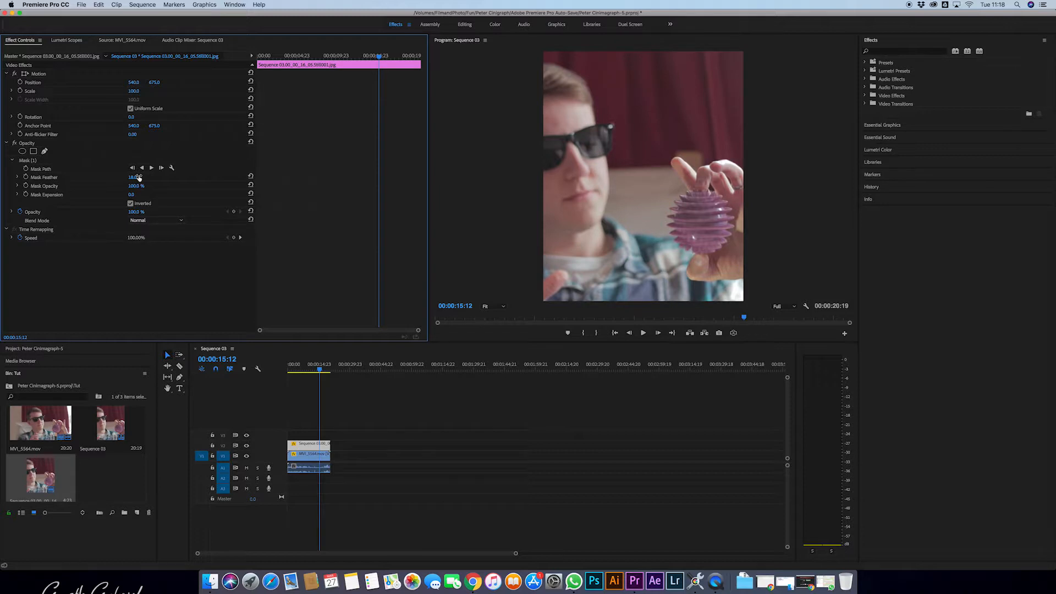
drag(319, 371, 322, 372)
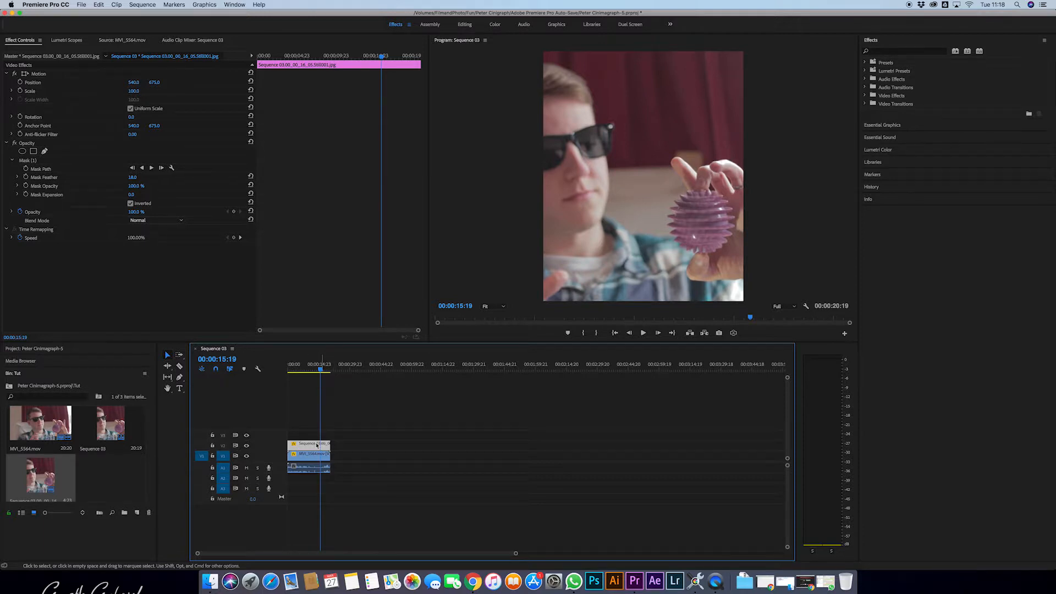
Remove the audio of the MVI_5564.mov clip from track A1, keeping its video on V1.
drag(291, 456, 291, 455)
click(352, 474)
click(304, 470)
key(Delete)
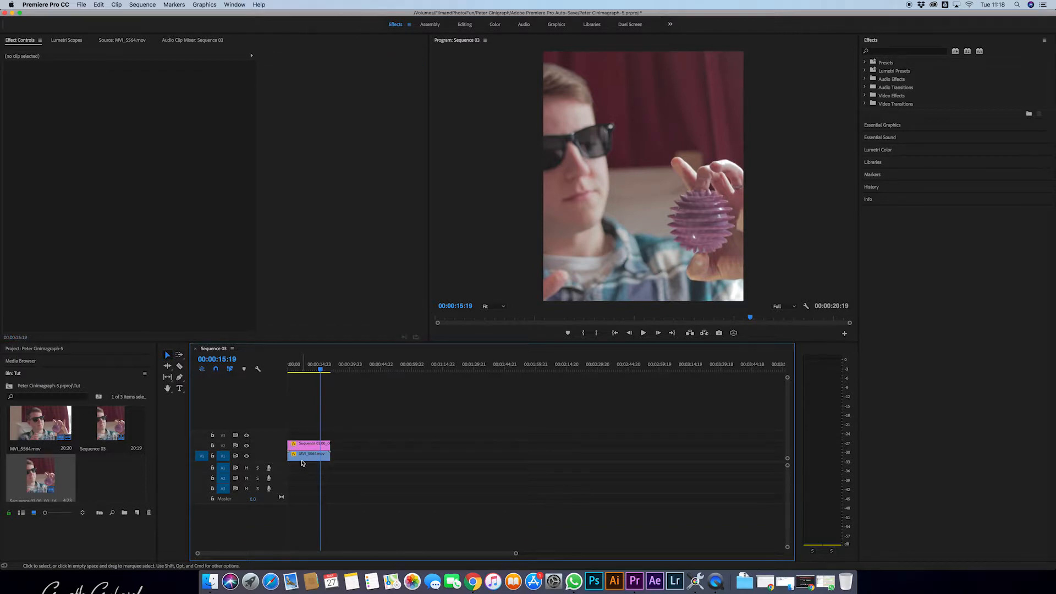
Split the video clip on V1 at 00:00:15:12 and 00:00:16:02 to isolate one short segment of the ball's motion.
click(309, 458)
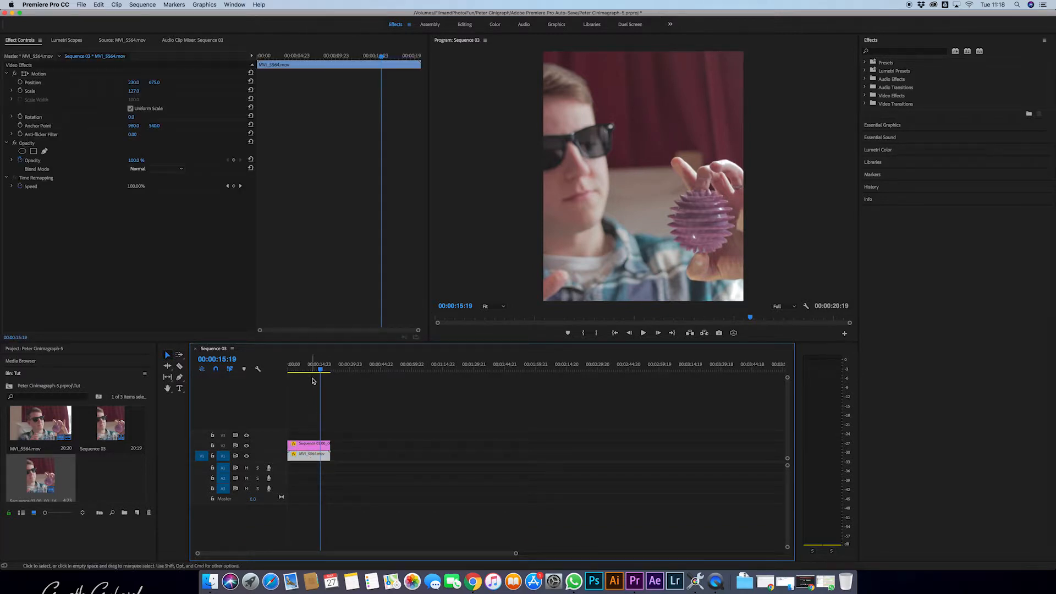
drag(515, 553, 389, 550)
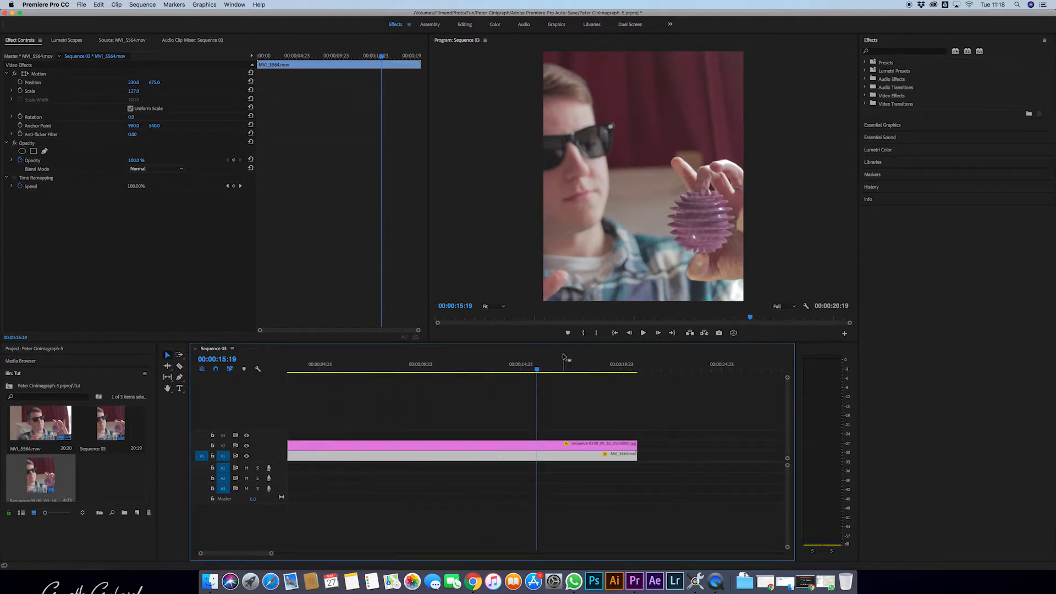
drag(537, 371, 531, 371)
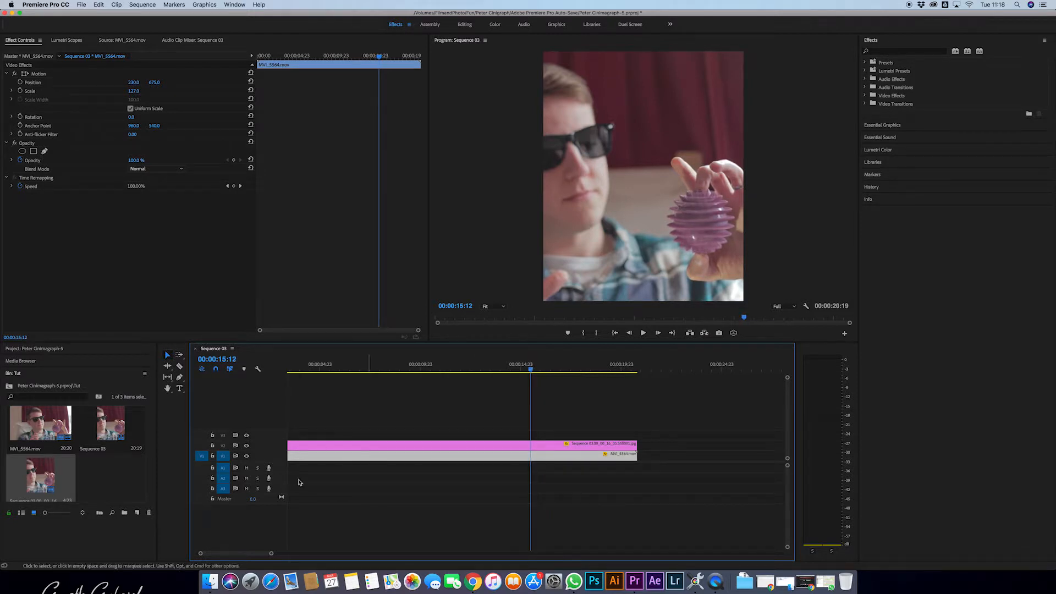
scroll(329, 496, up, 2)
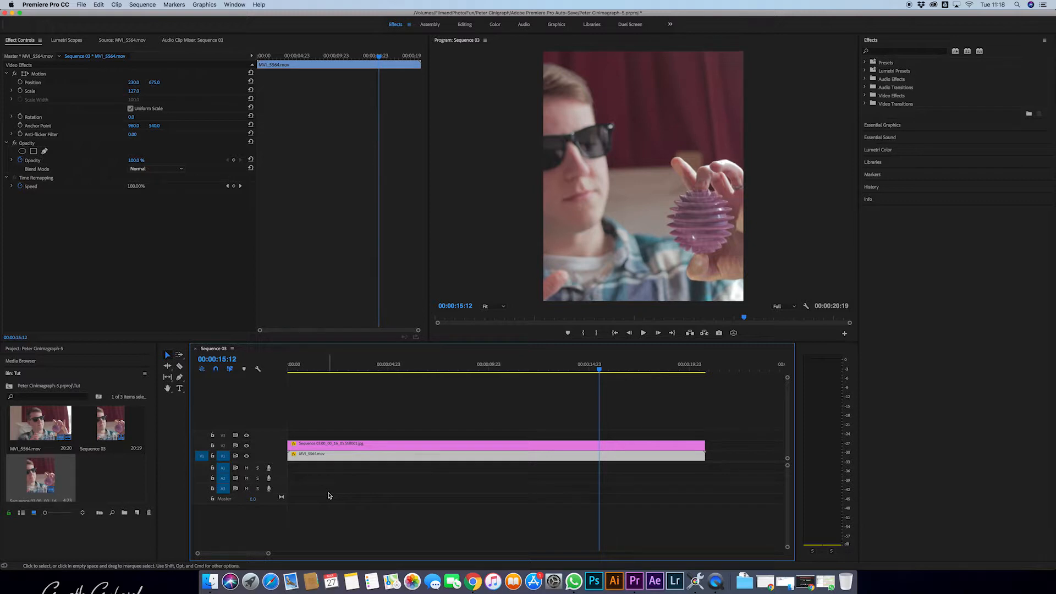
key(super+k)
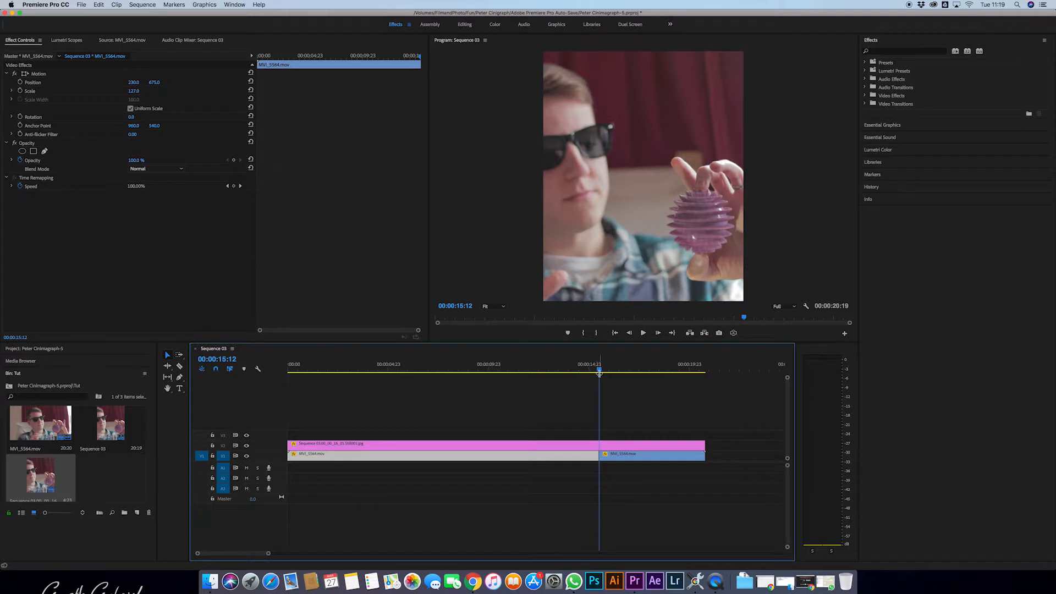
mouse_move(600, 373)
mouse_down()
mouse_move(624, 375)
mouse_move(611, 374)
mouse_up()
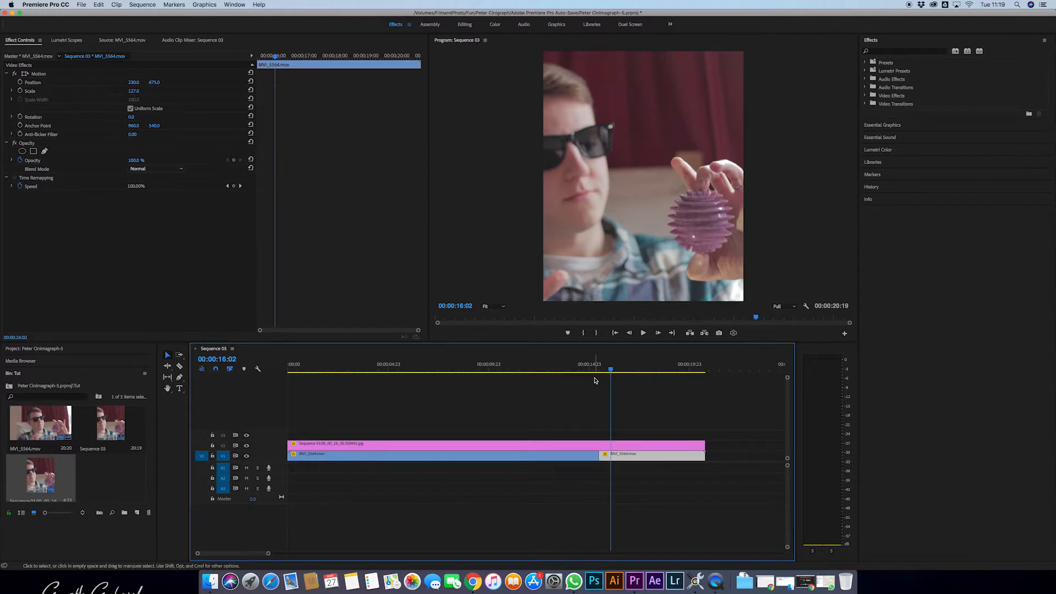
key(super+k)
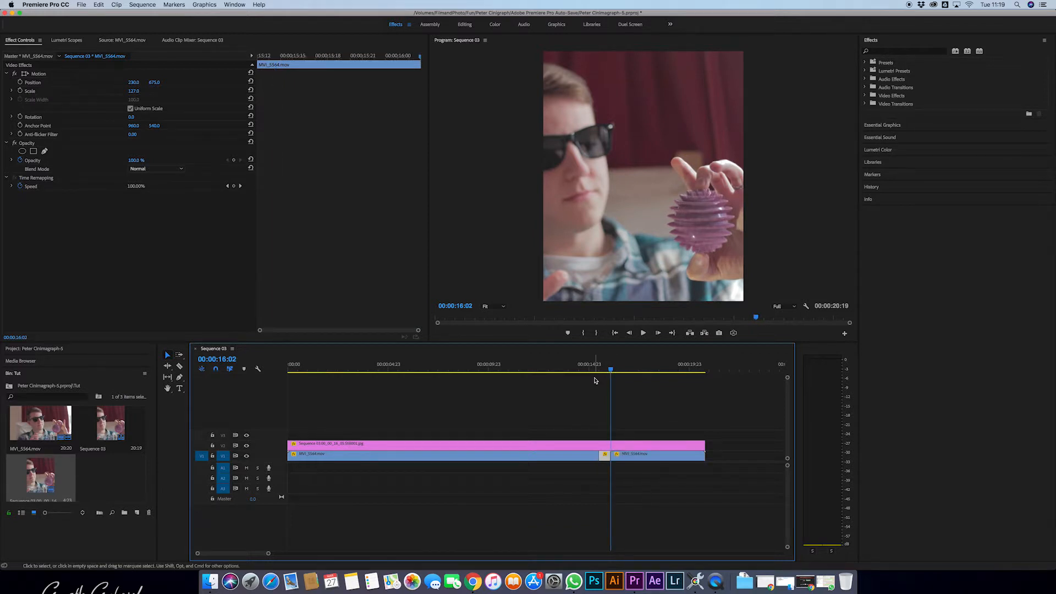
Delete the V1 footage before and after the short isolated segment.
click(645, 457)
key(Delete)
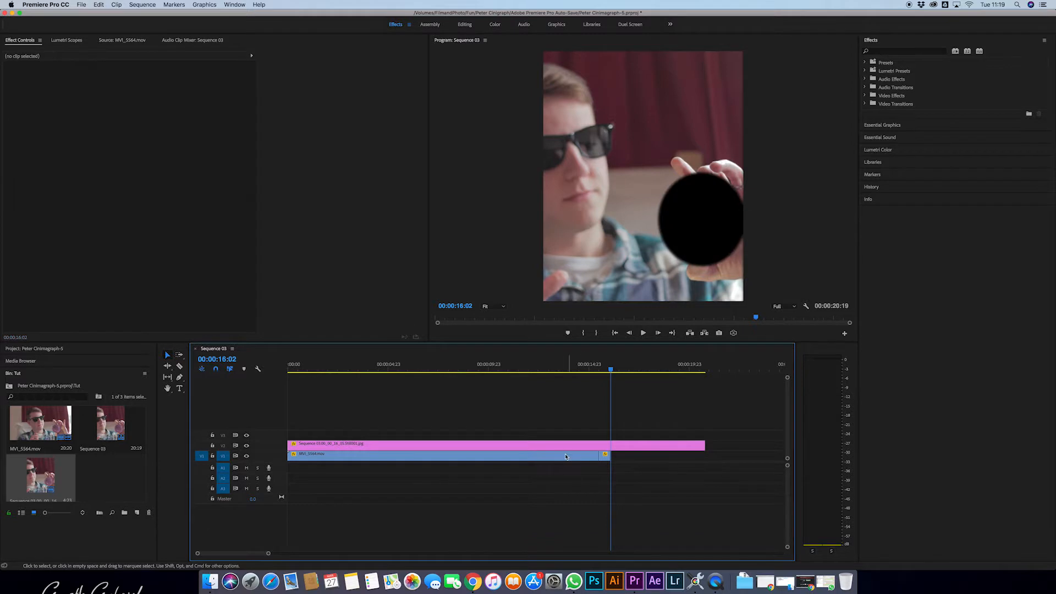
click(557, 458)
key(Delete)
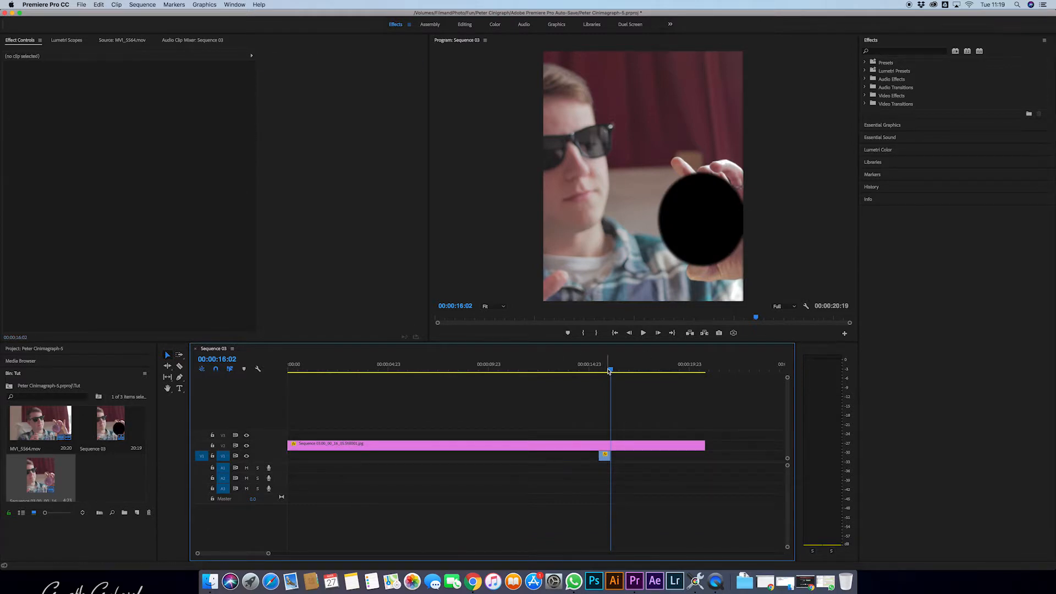
Duplicate the short segment end to end from the start of V1 until ten copies form a continuous run.
mouse_move(612, 371)
mouse_down()
mouse_move(602, 371)
mouse_move(610, 371)
mouse_up()
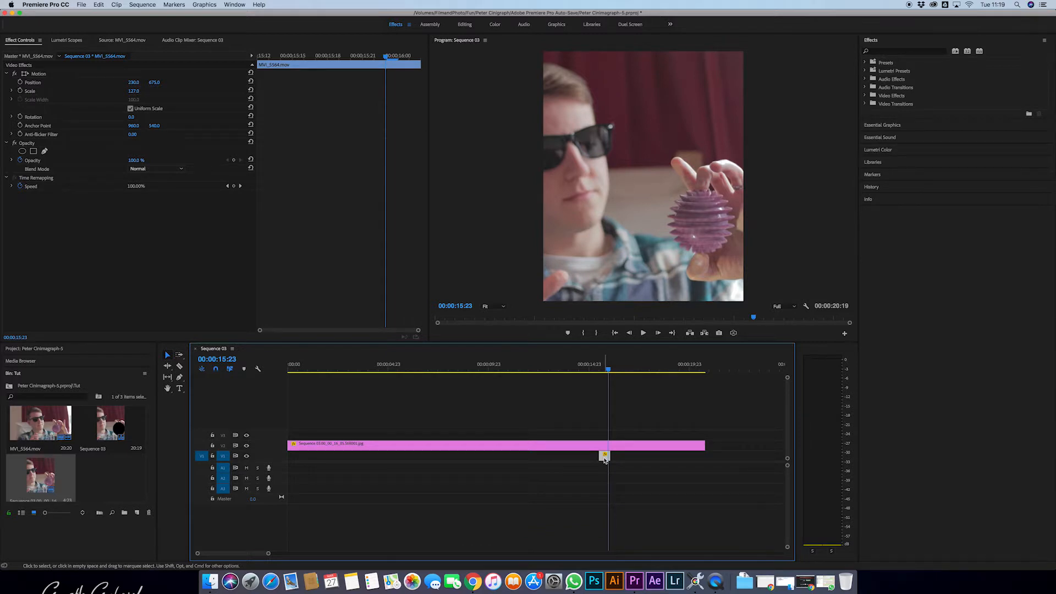
drag(605, 459, 292, 456)
drag(605, 462, 306, 461)
drag(607, 462, 318, 460)
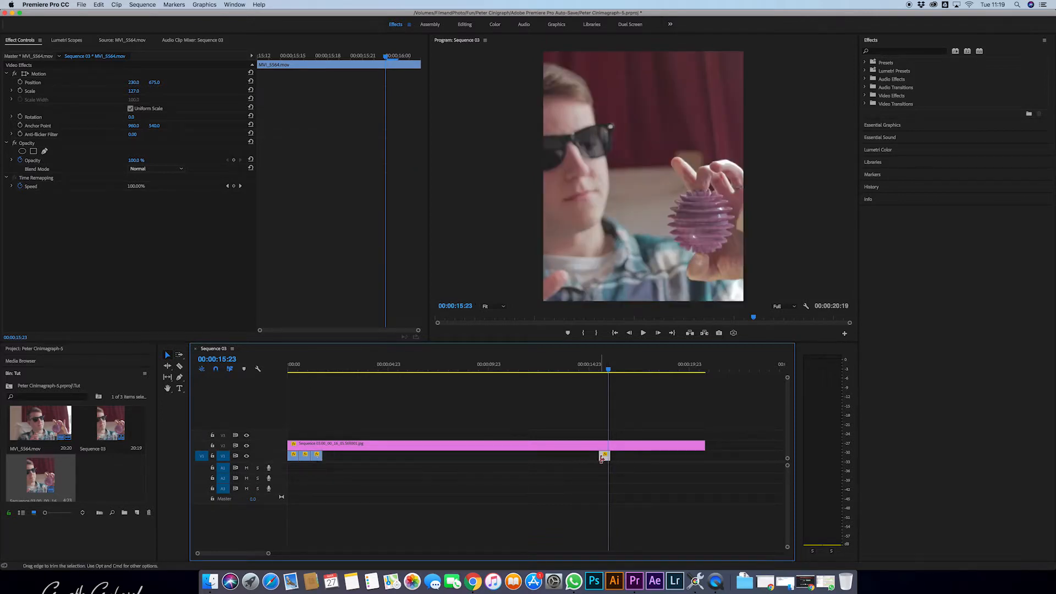
drag(604, 458, 332, 460)
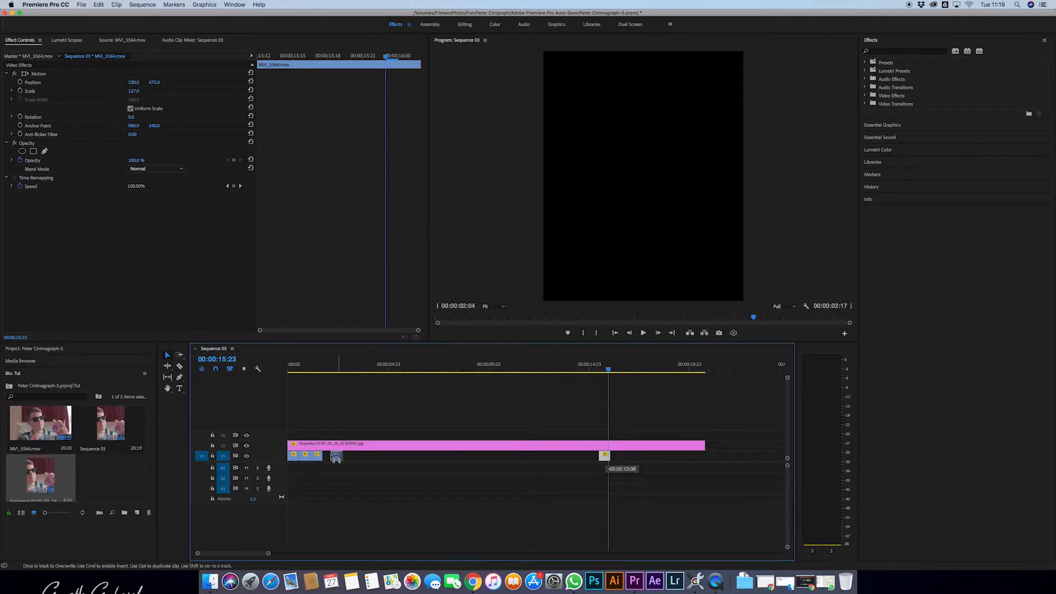
mouse_move(606, 461)
mouse_down()
mouse_move(292, 461)
mouse_move(373, 463)
mouse_move(356, 464)
mouse_up()
Play the sequence from 00:00:00:00 through the repeated segments to check how the ball's motion loops.
drag(330, 364, 281, 367)
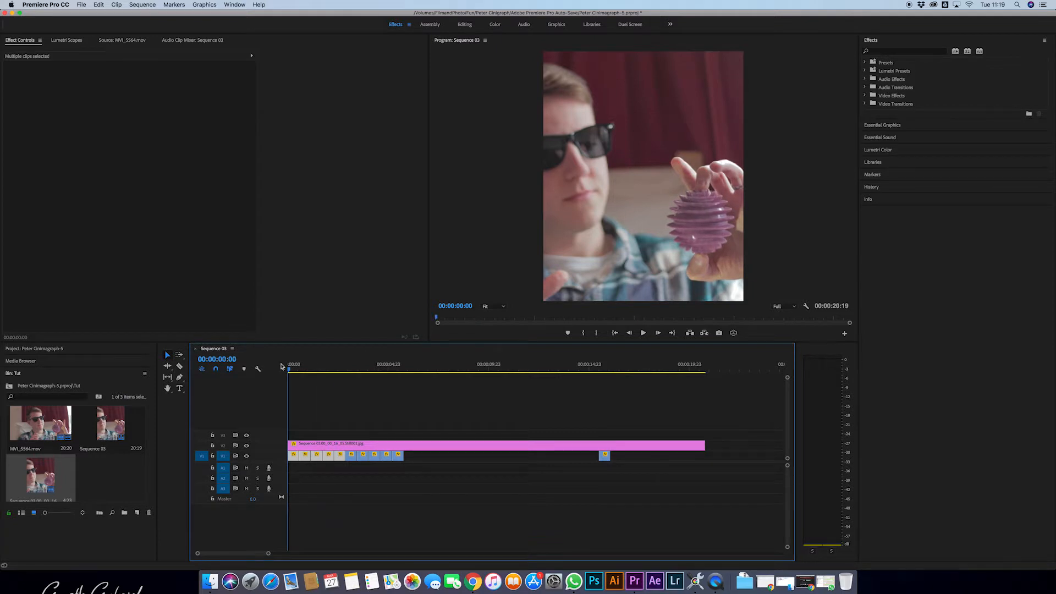
key(space)
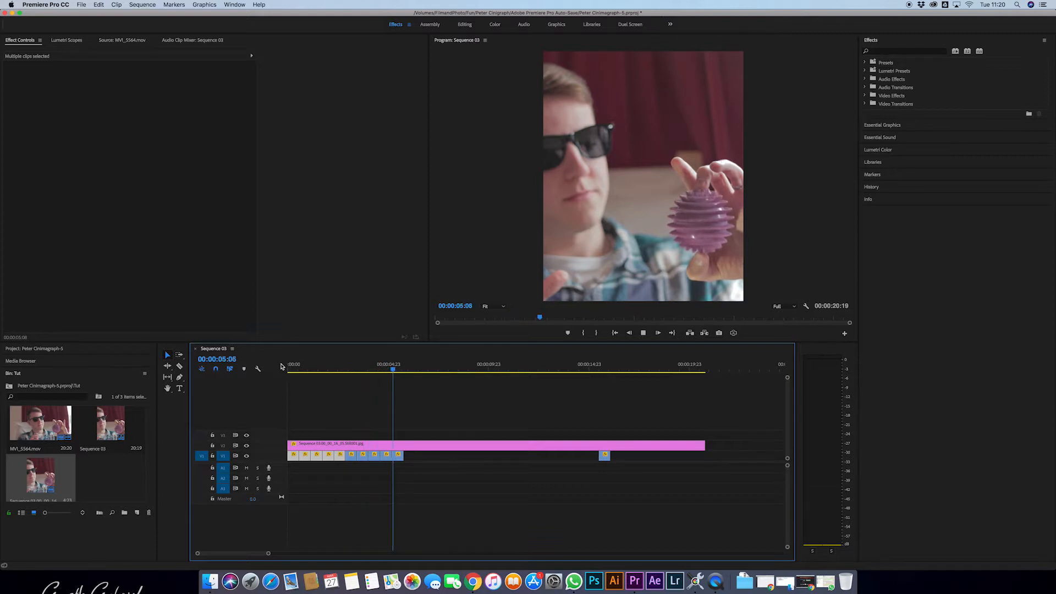
key(space)
scroll(283, 366, right, 5)
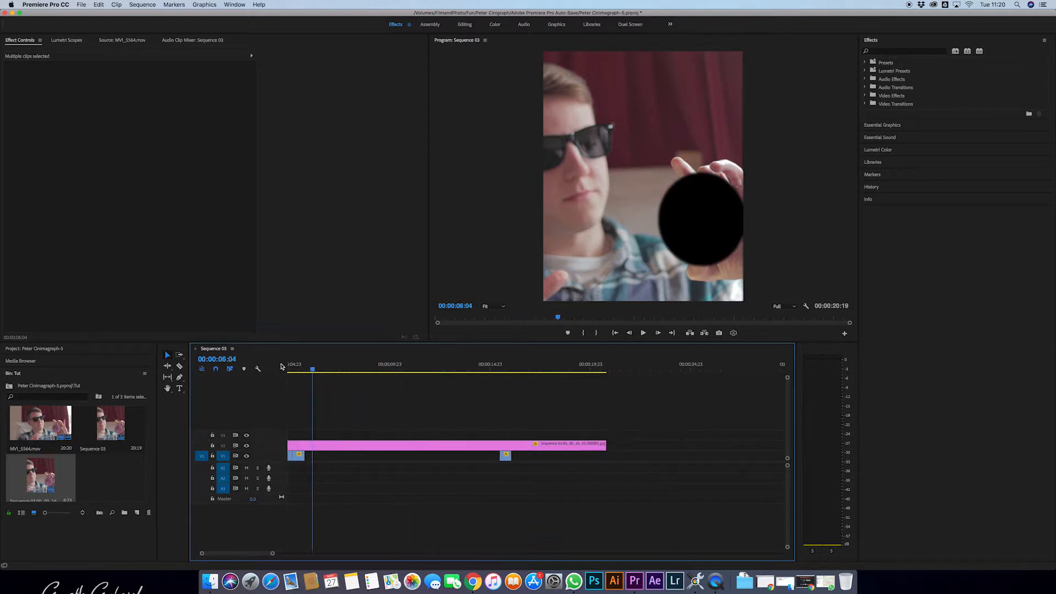
scroll(284, 413, left, 5)
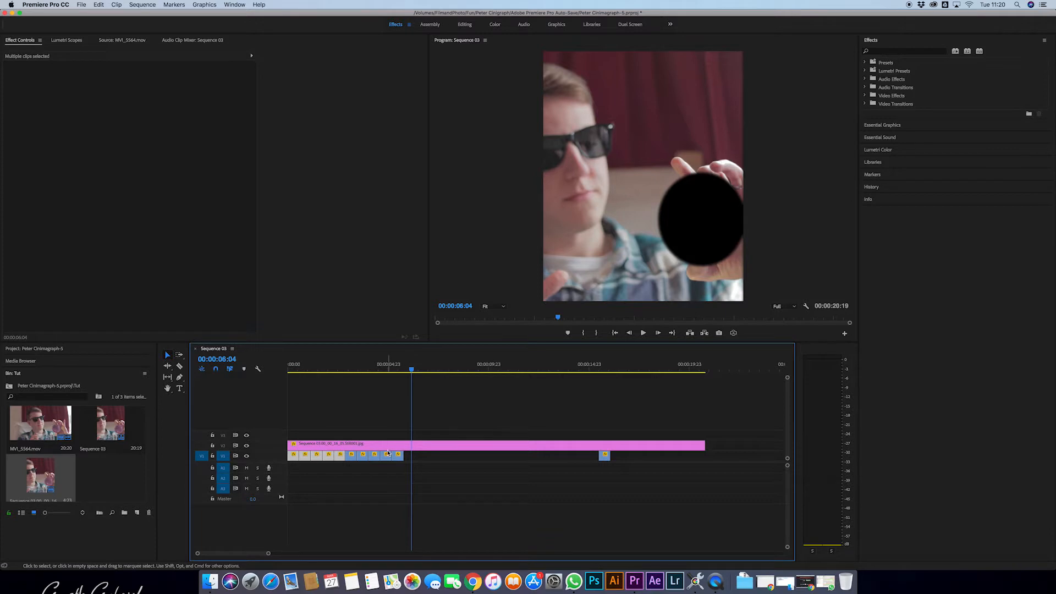
Duplicate the whole run of repeated segments along V1 until it extends past the end of the still on V2.
click(402, 476)
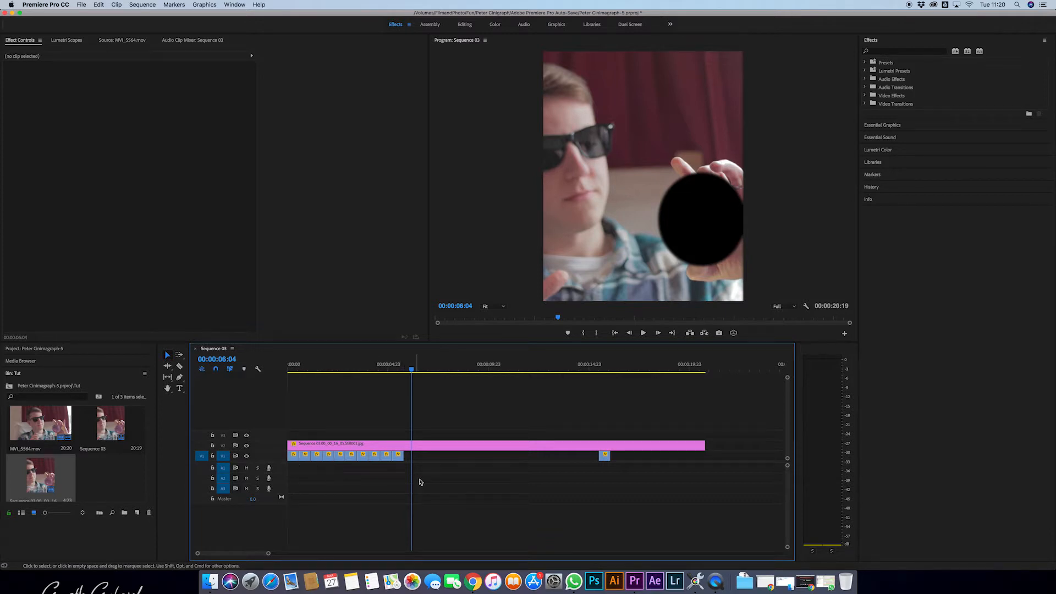
drag(408, 472, 295, 463)
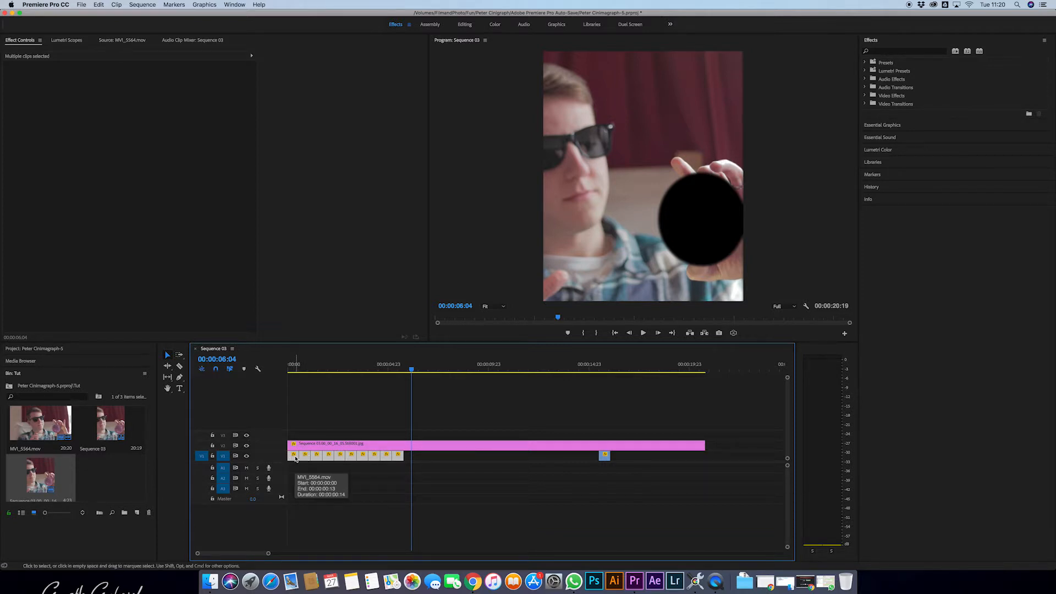
drag(295, 458, 416, 464)
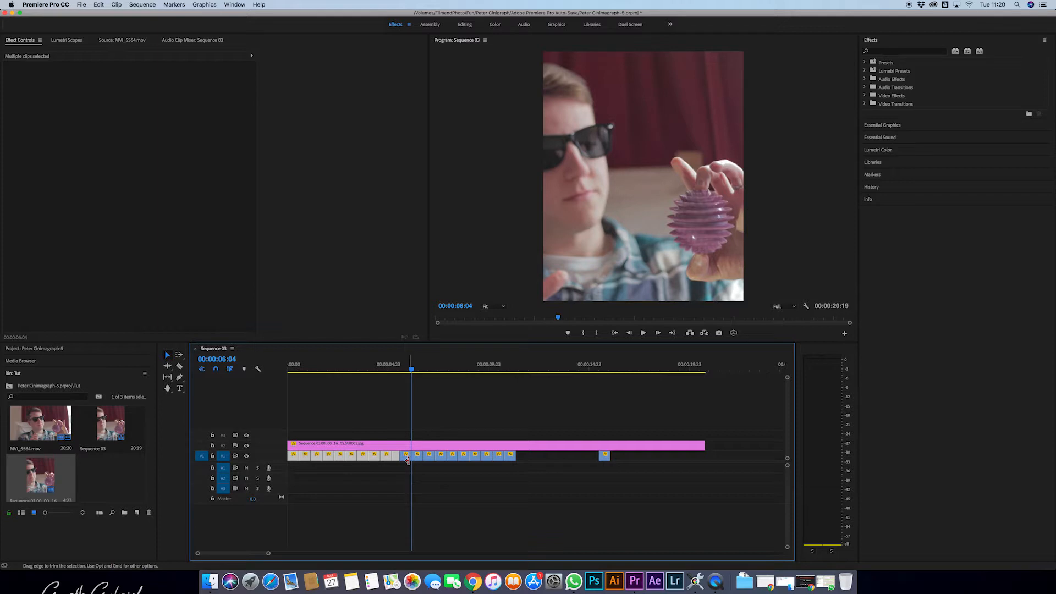
mouse_move(521, 481)
mouse_down()
mouse_move(288, 478)
mouse_move(294, 459)
mouse_move(570, 464)
mouse_move(524, 464)
mouse_up()
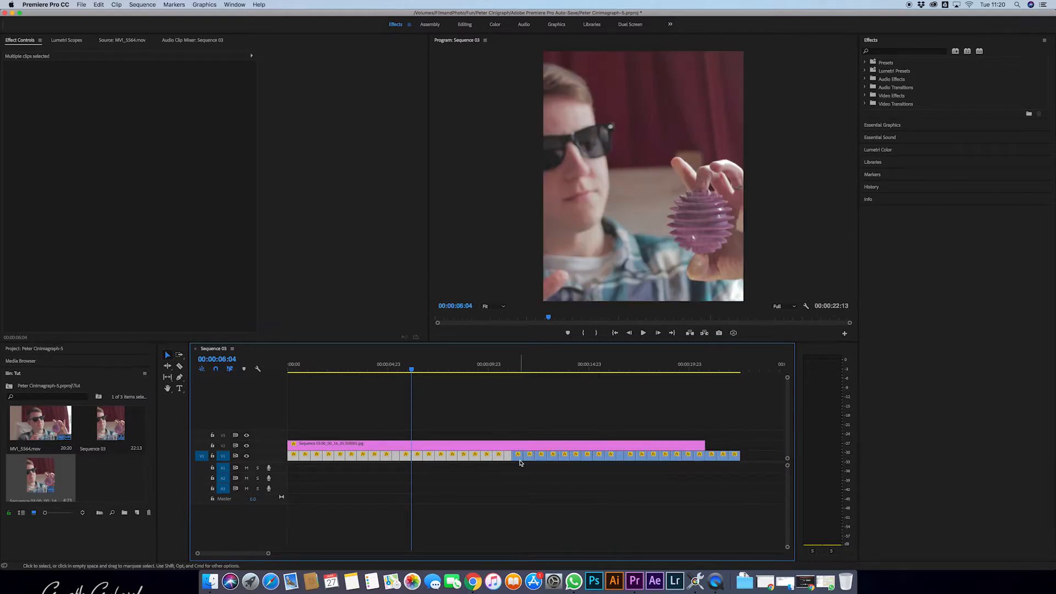
Cut both video tracks at 00:00:20:15 and delete everything after that point.
drag(696, 370, 704, 372)
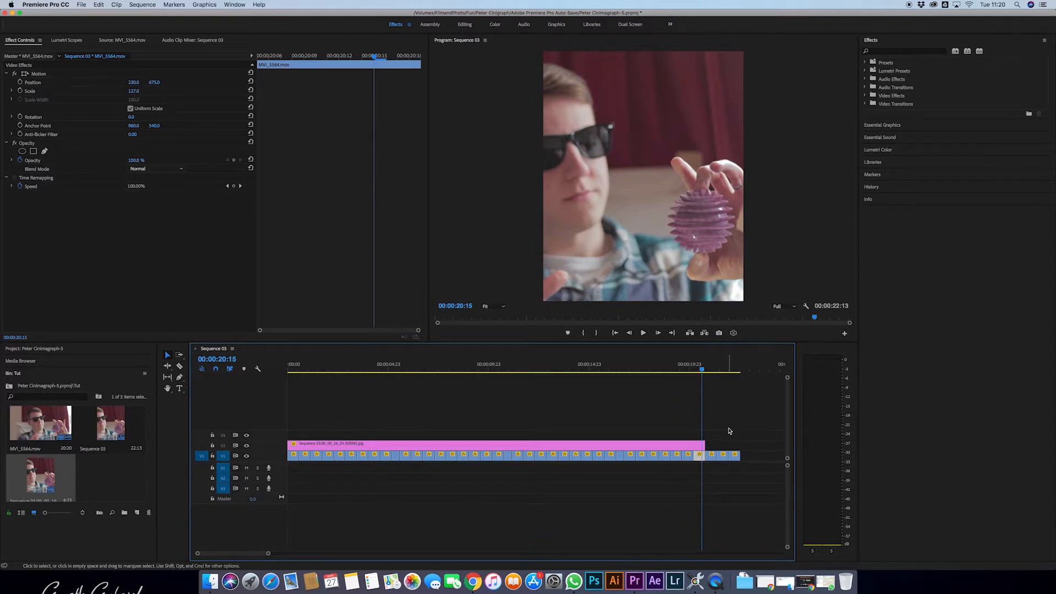
drag(708, 417, 743, 465)
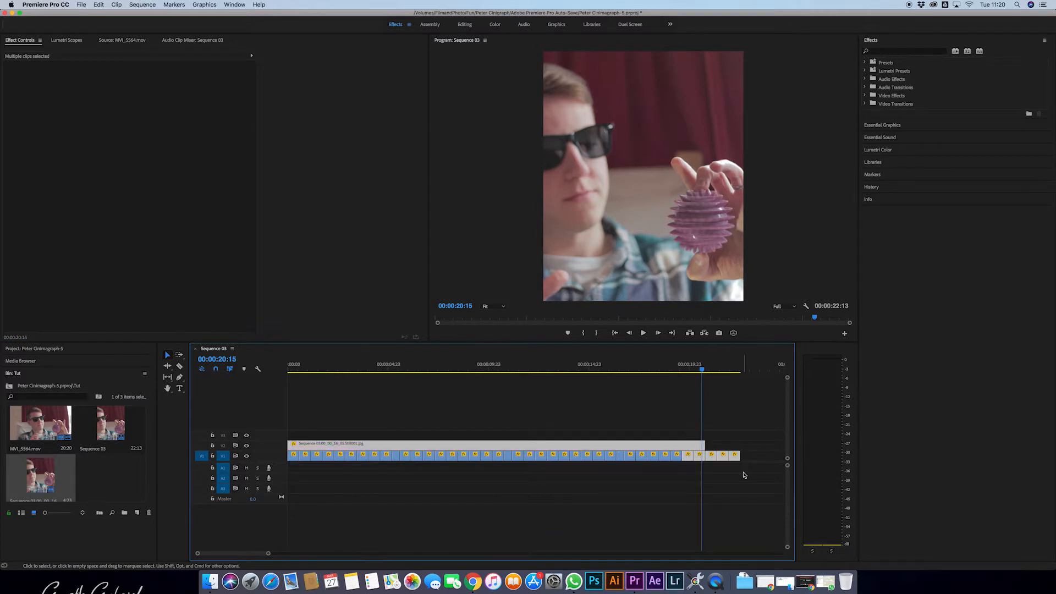
drag(766, 474, 704, 427)
key(Delete)
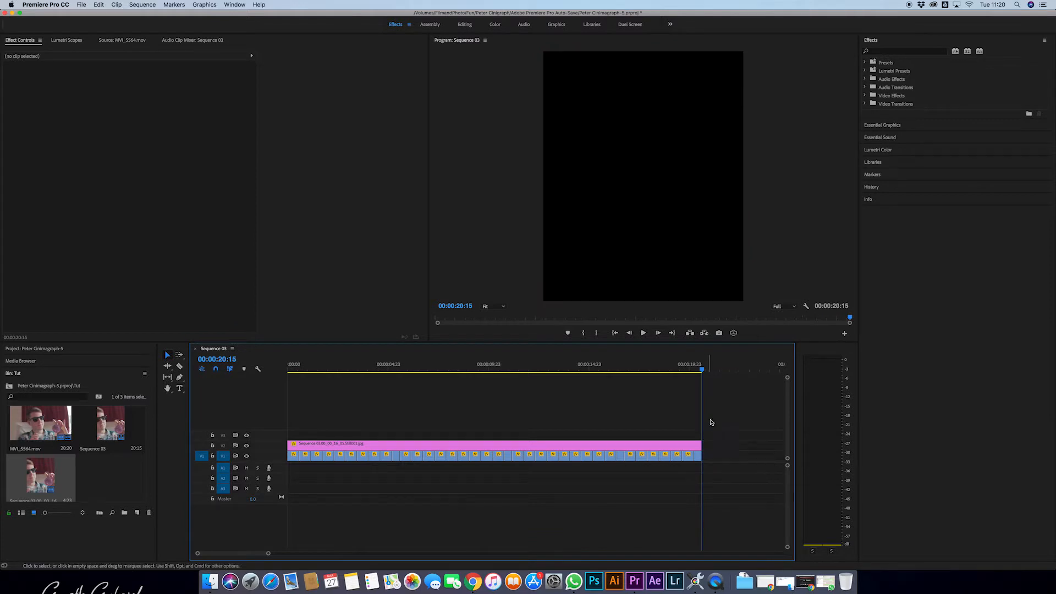
Play the sequence from the start, and compare the frame at 00:00:00:13 with the last one at 00:00:20:14.
key(Home)
key(space)
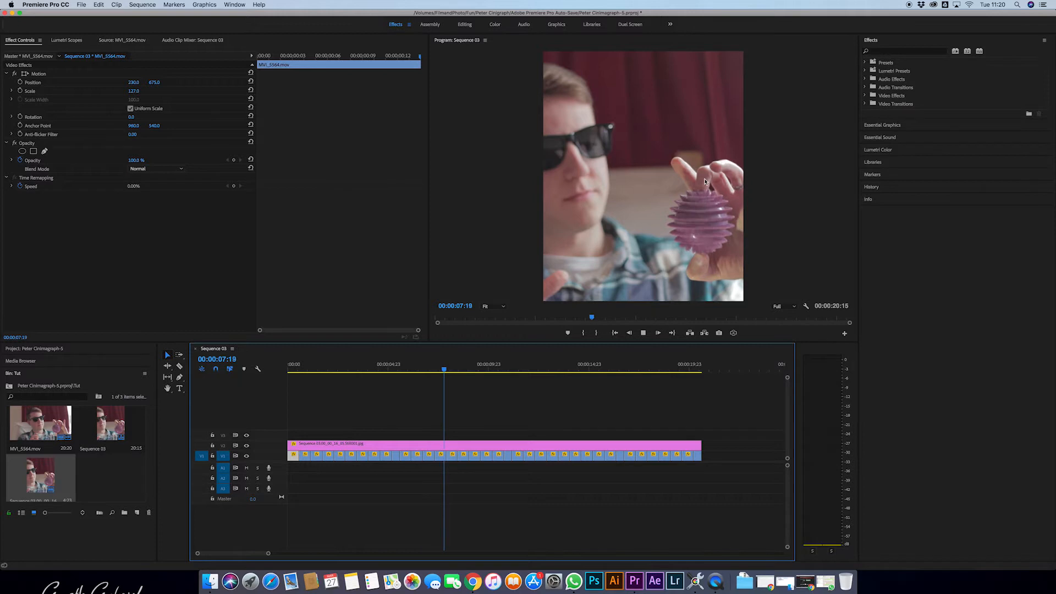
drag(363, 369, 298, 372)
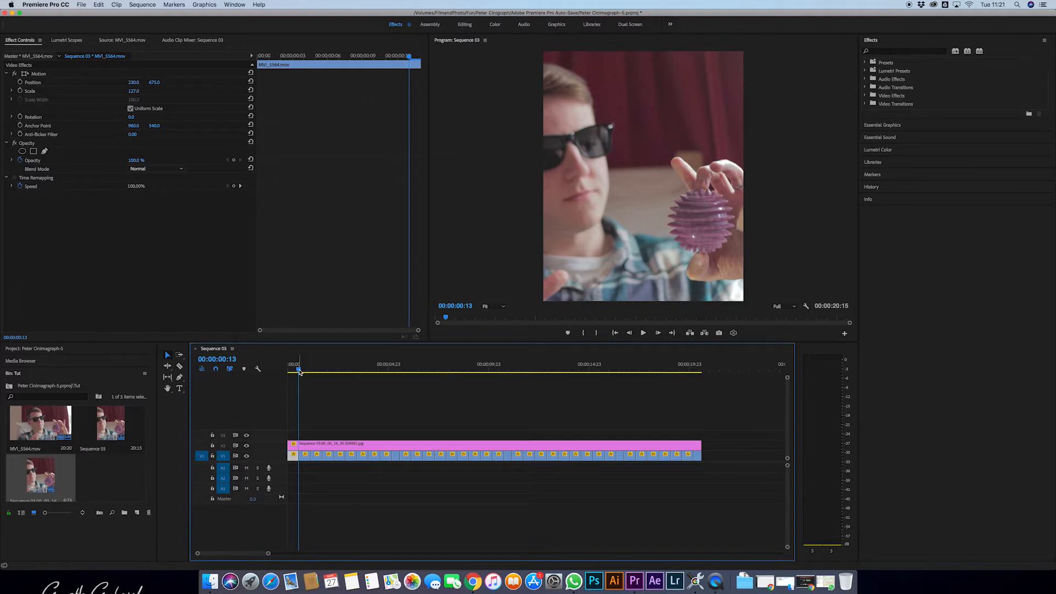
drag(300, 372, 701, 381)
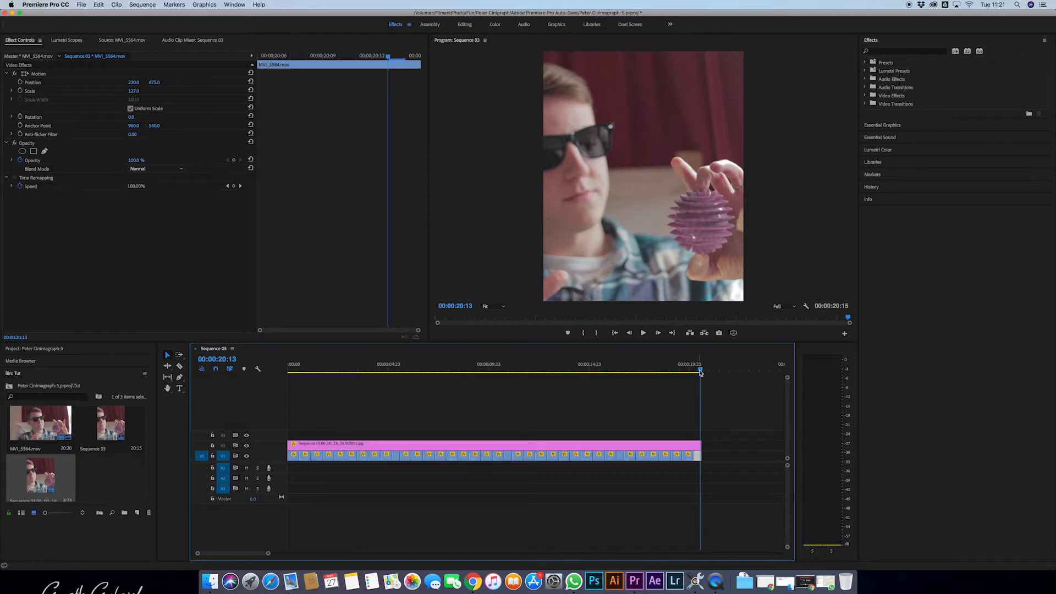
drag(700, 372, 702, 373)
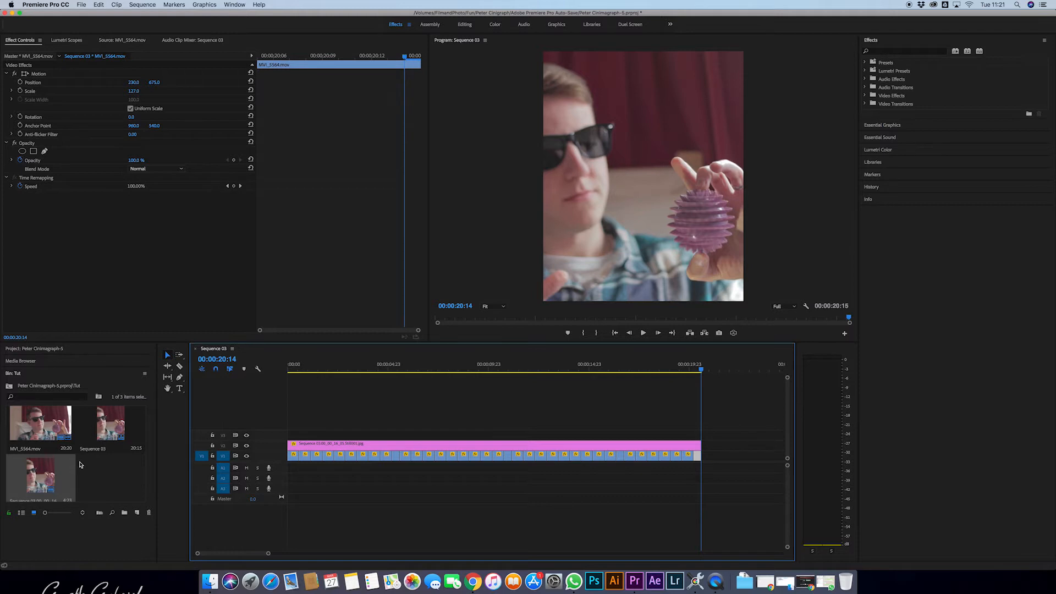
Create a 1080 x 1350 adjustment layer at 23.976 fps and place it on V4 over the full length of the sequence.
click(137, 513)
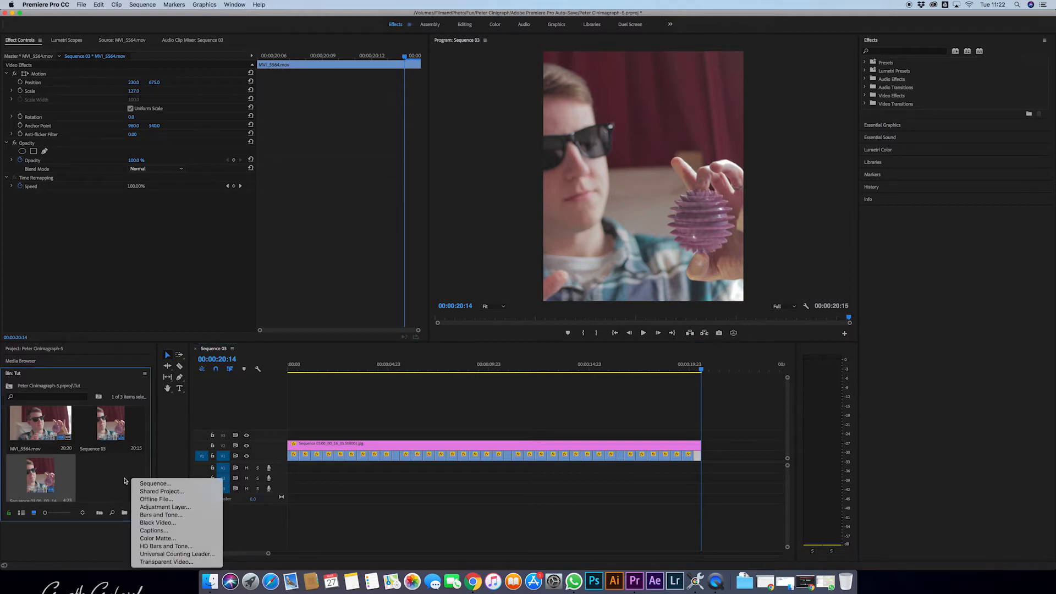
click(165, 507)
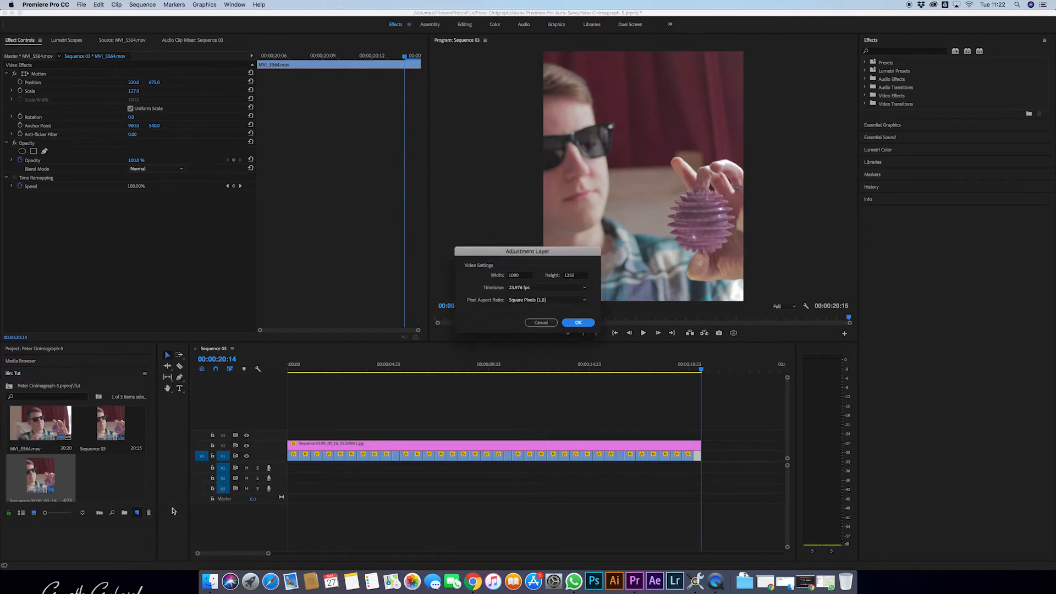
click(577, 323)
drag(110, 471, 282, 425)
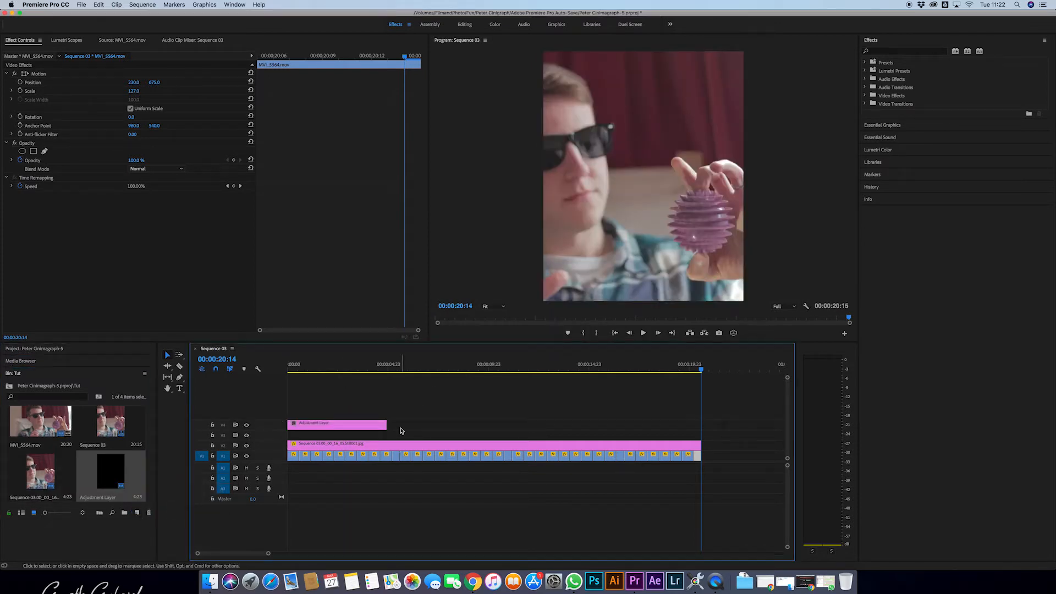
drag(387, 424, 702, 424)
click(464, 425)
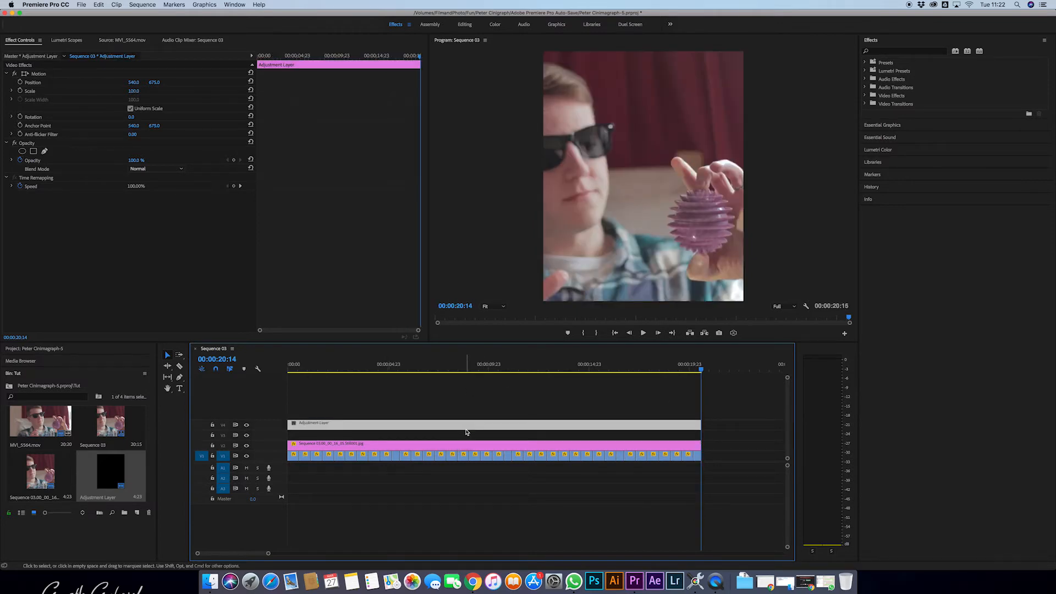
Apply the creative look "That Teal & Orange Though_5.AF2I9415" to the adjustment layer in Lumetri Color and set its intensity to 35.
click(882, 151)
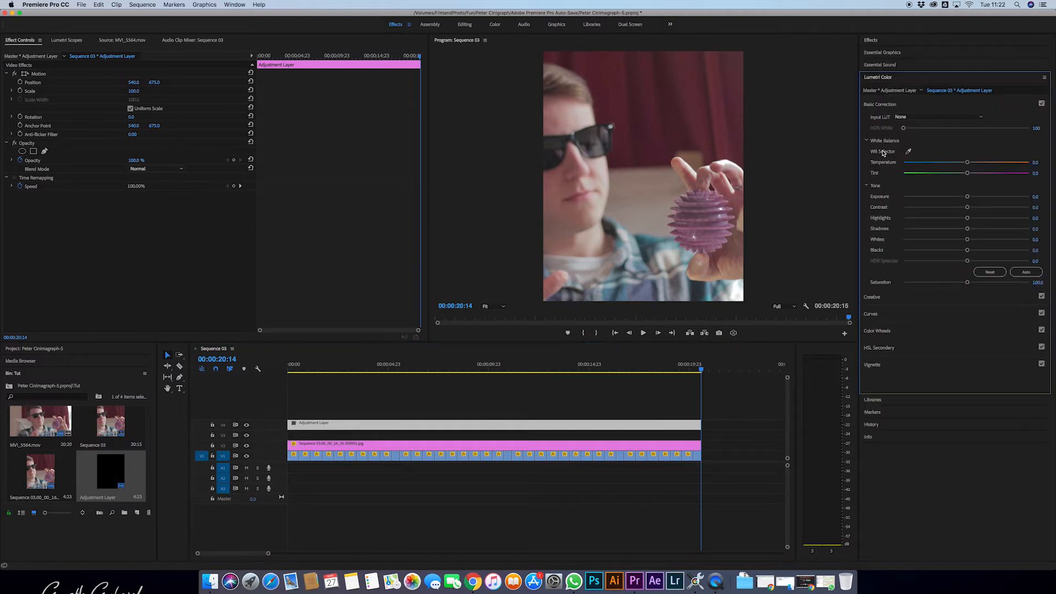
click(887, 299)
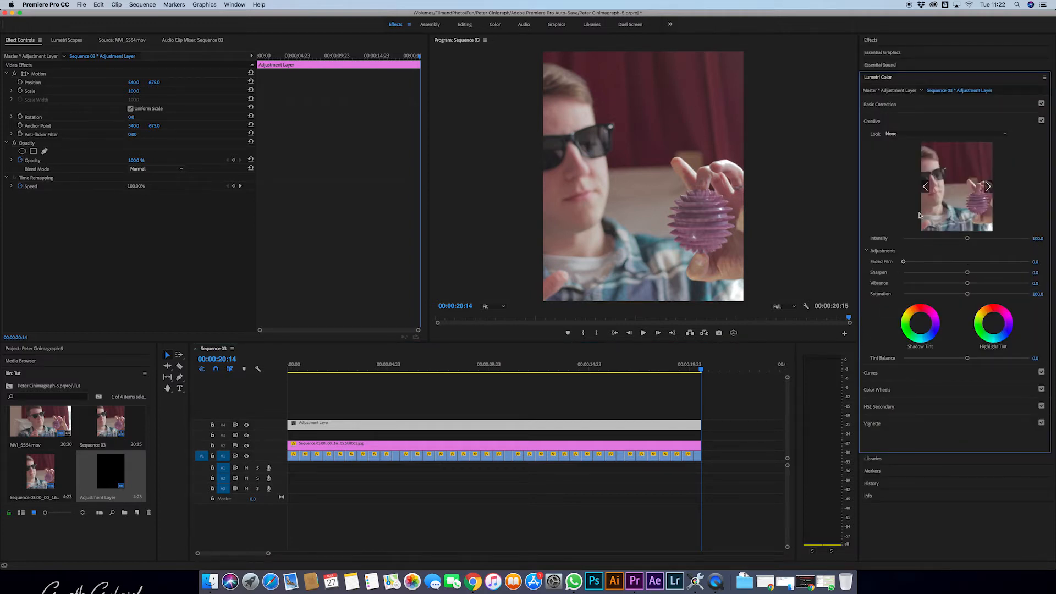
click(923, 133)
scroll(903, 451, down, 10)
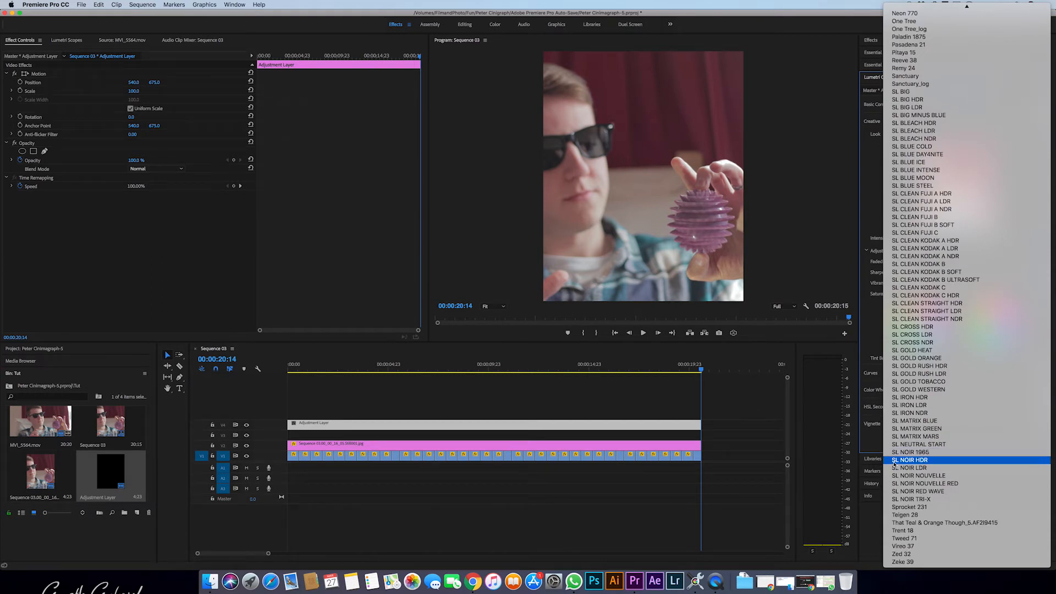
click(913, 522)
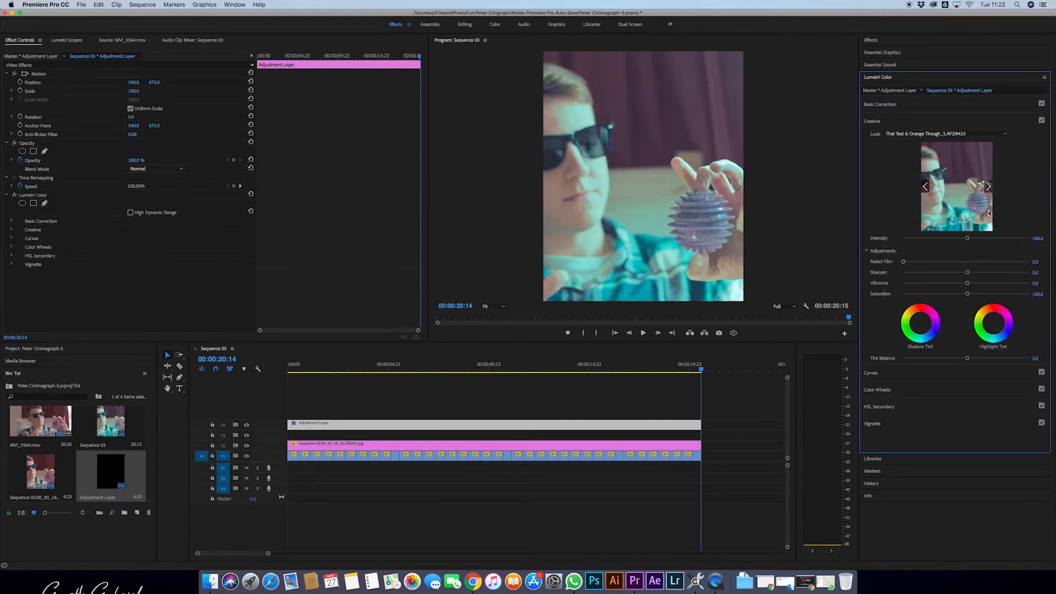
click(1039, 239)
key(Return)
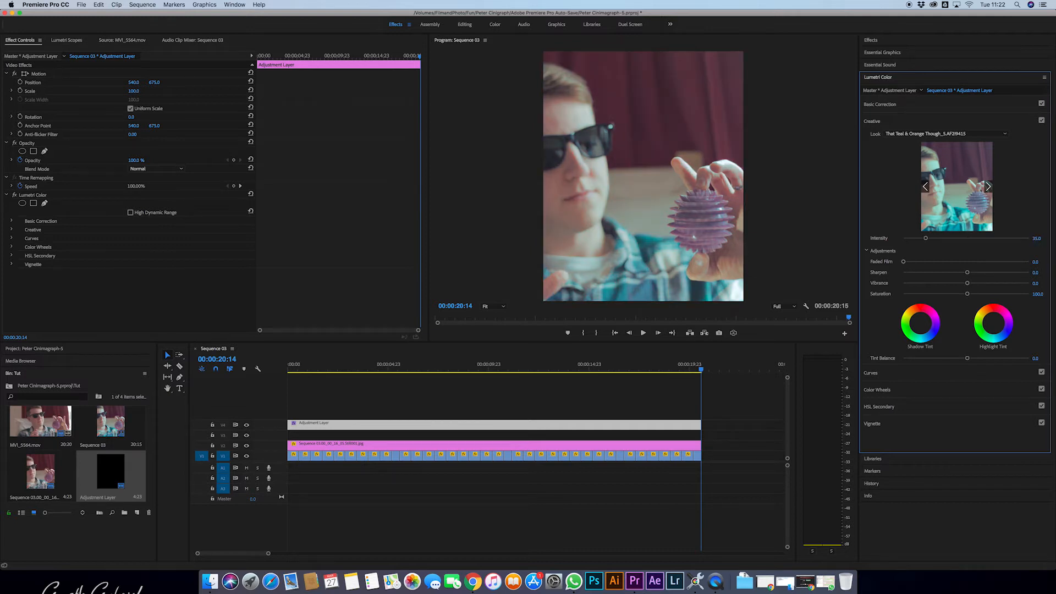
Adjust the adjustment layer's basic correction to about temperature 19.3, contrast 40.3, highlights -35.1 and blacks -77.
click(891, 106)
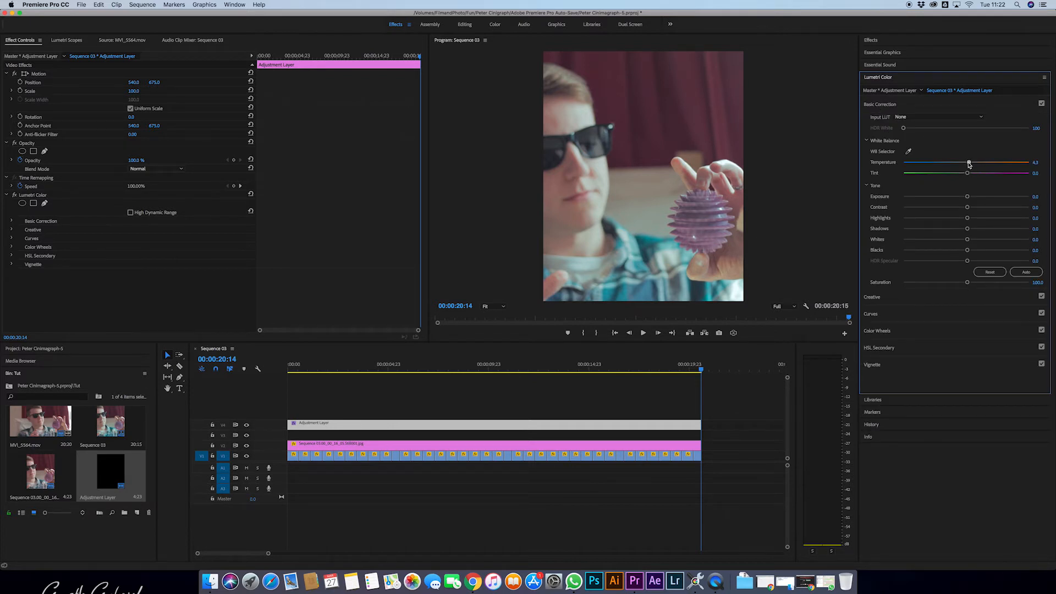
drag(970, 162, 978, 165)
drag(968, 208, 992, 209)
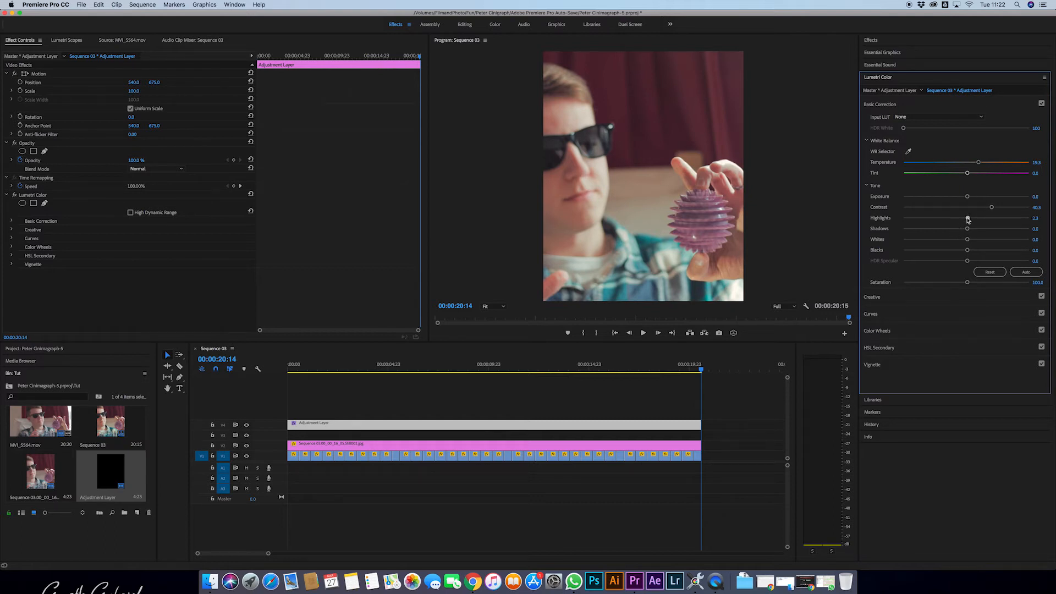
drag(965, 219, 944, 219)
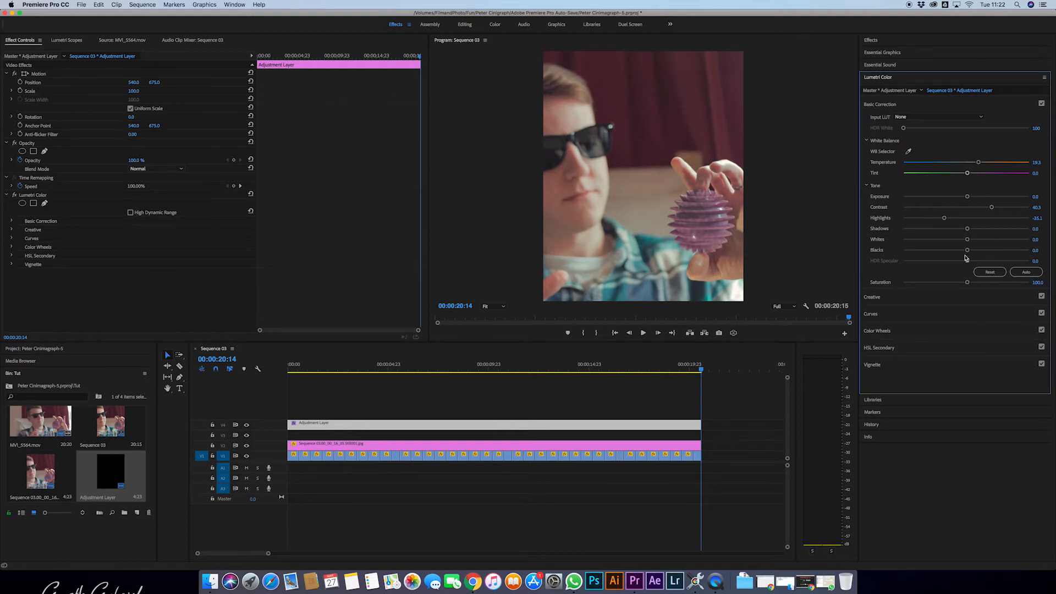
drag(967, 252, 920, 252)
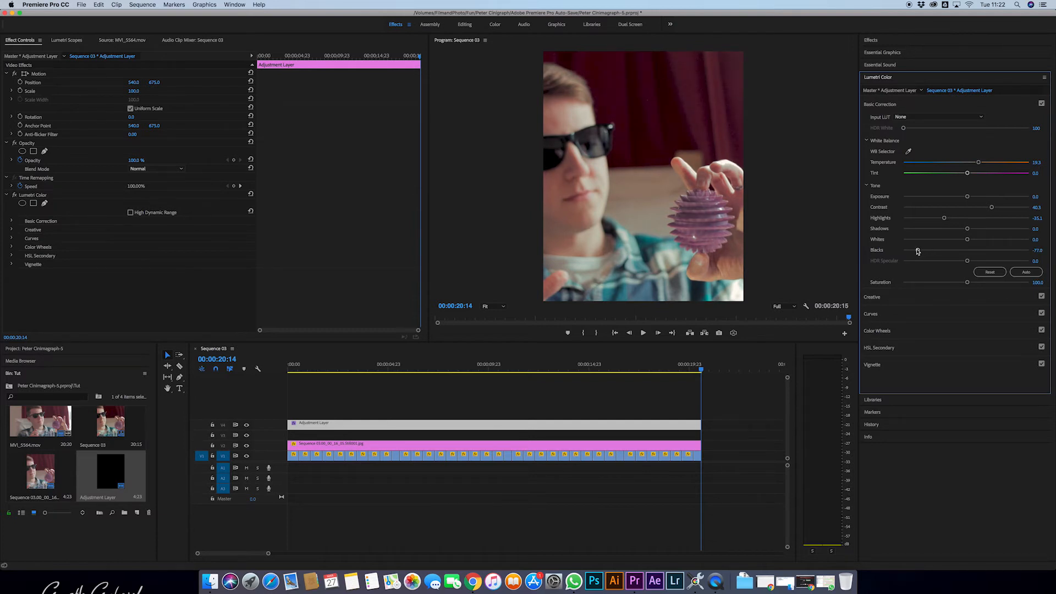
Play the middle part of the sequence to review the colour grade on the moving ball.
drag(701, 369, 572, 378)
drag(431, 366, 394, 366)
key(space)
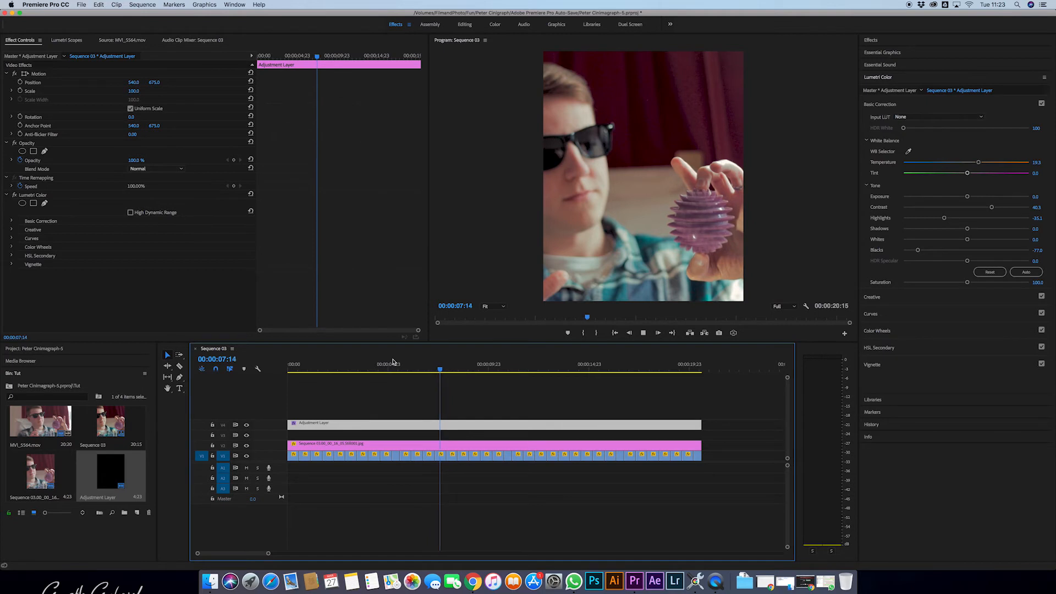
key(space)
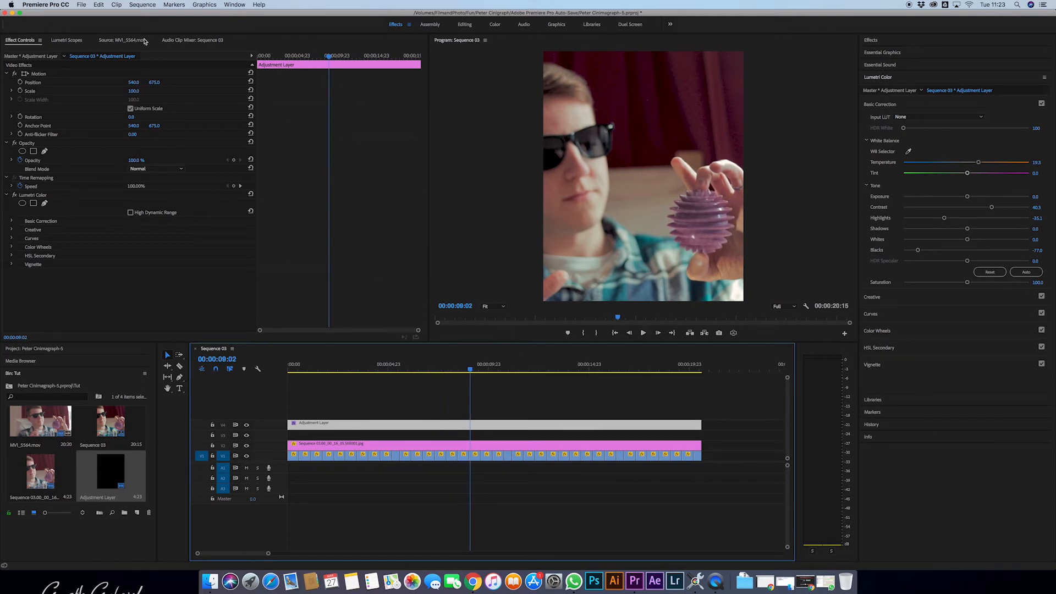
Export the sequence as Sequence 03.mp4 in H.264 with the Match Source - High bitrate preset, after checking the video settings.
click(80, 5)
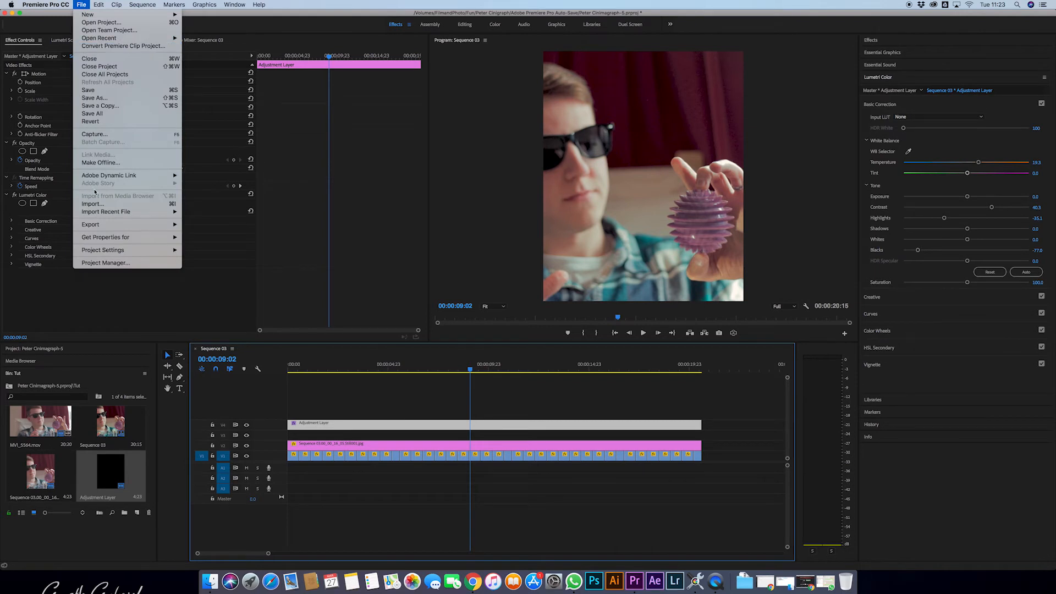
mouse_move(119, 225)
click(217, 225)
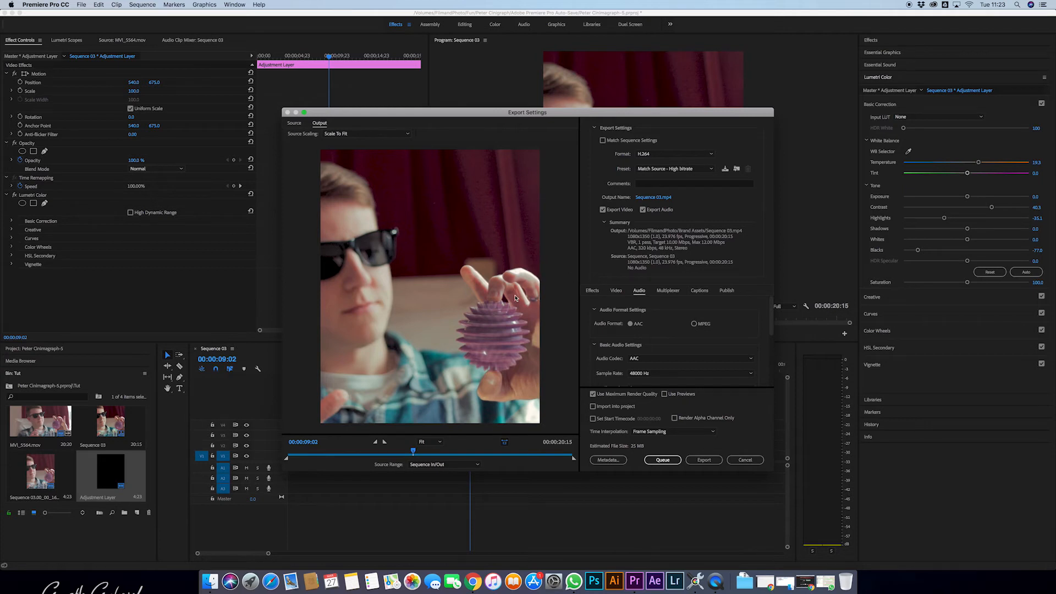
click(618, 292)
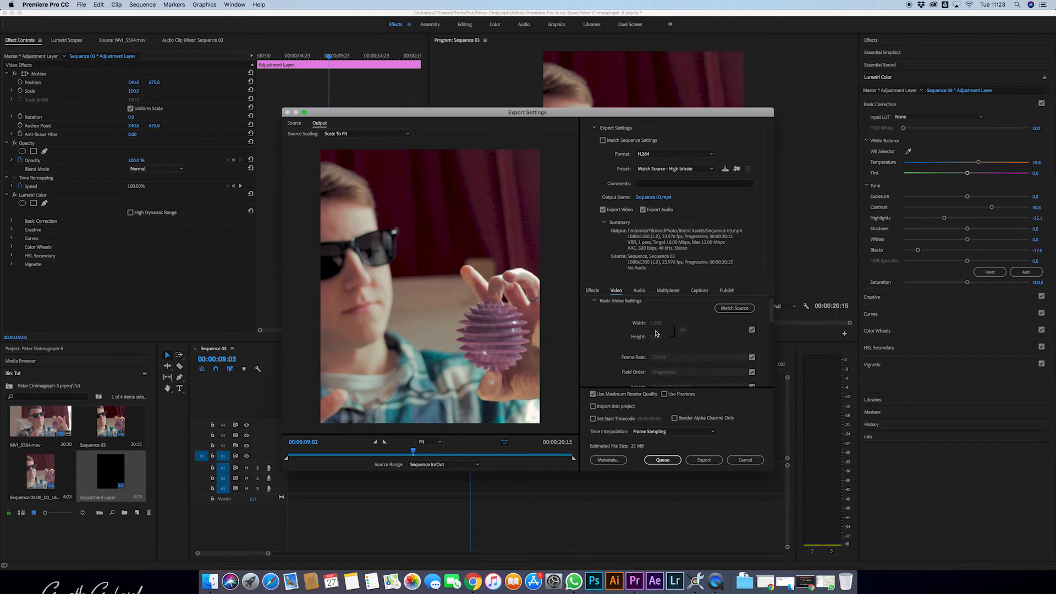
scroll(719, 336, down, 4)
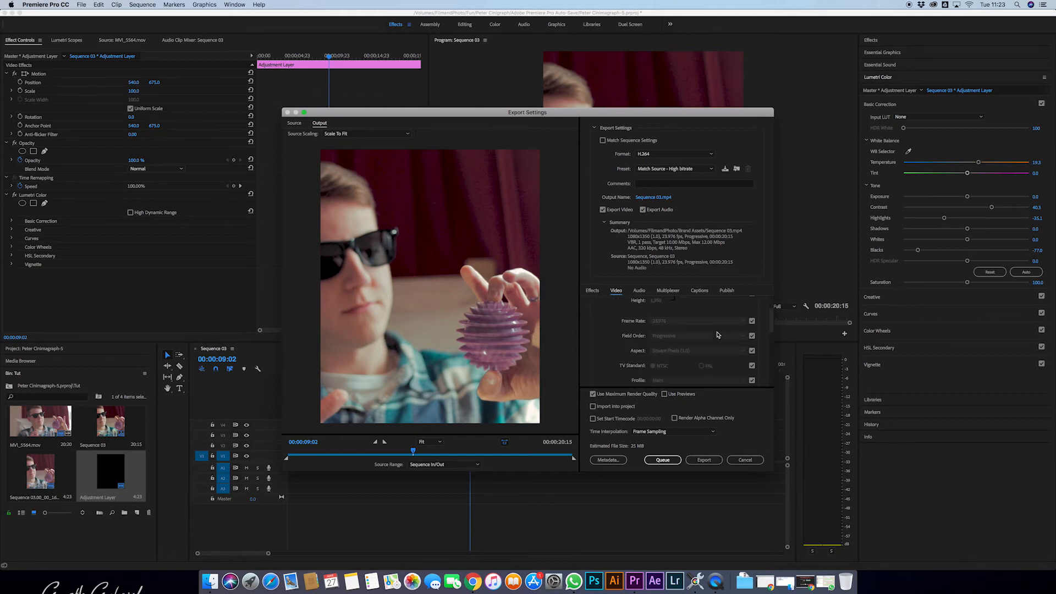
scroll(690, 329, up, 5)
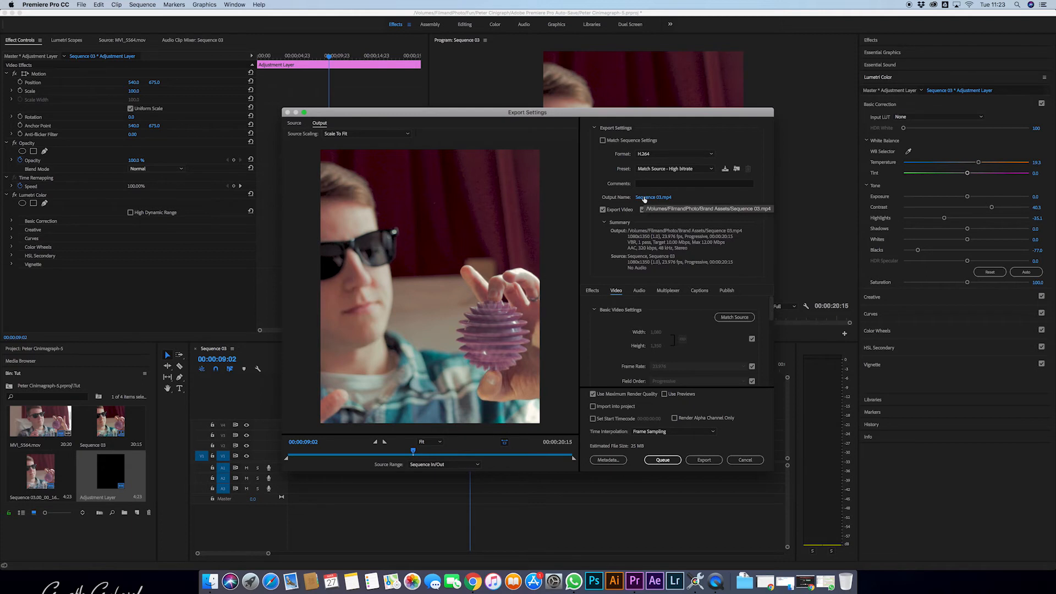
click(703, 461)
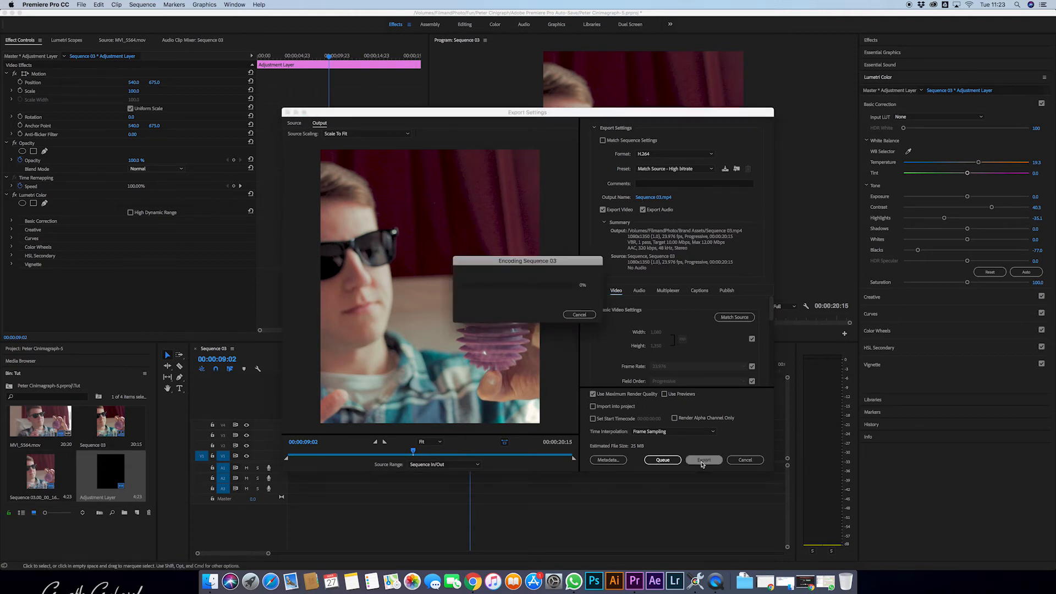